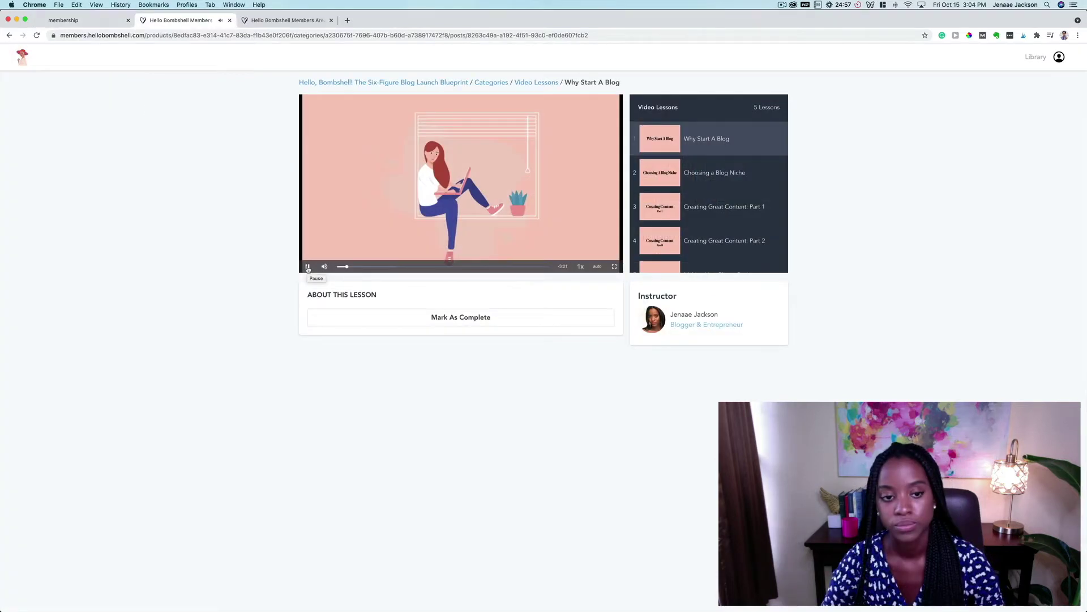
- Start playing the Why Start A Blog lesson video in the member portal
{"action": "left_click", "coordinate": [308, 267]}
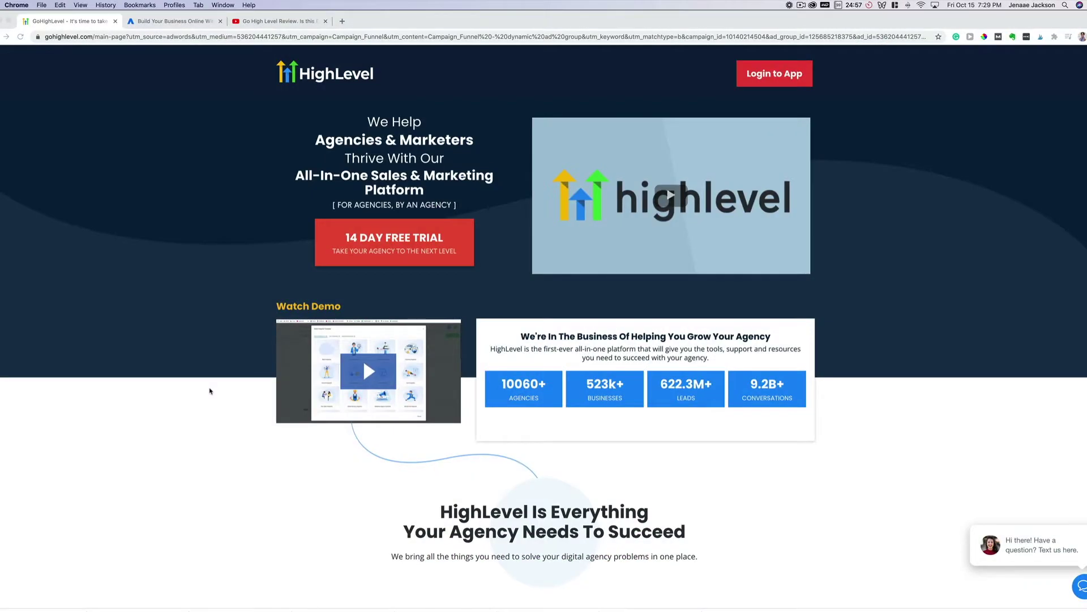
- Scroll to the Agency Starter $97 and Agency Unlimited $297 plans, then dismiss the reminder
{"action": "scroll", "coordinate": [209, 391], "scroll_direction": "down", "scroll_amount": 5}
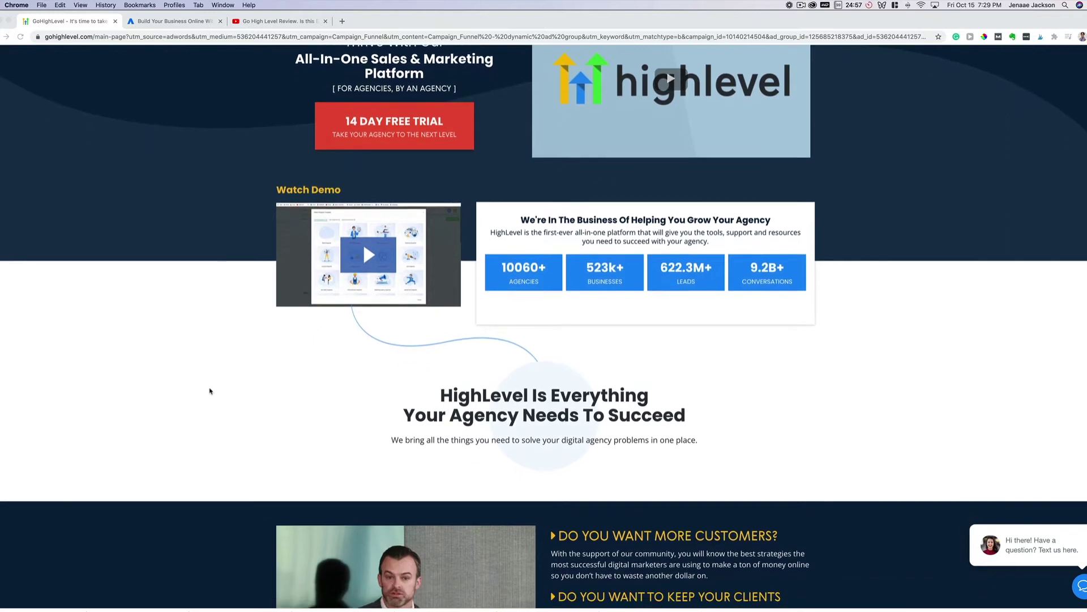
{"action": "scroll", "coordinate": [210, 391], "scroll_direction": "down", "scroll_amount": 5}
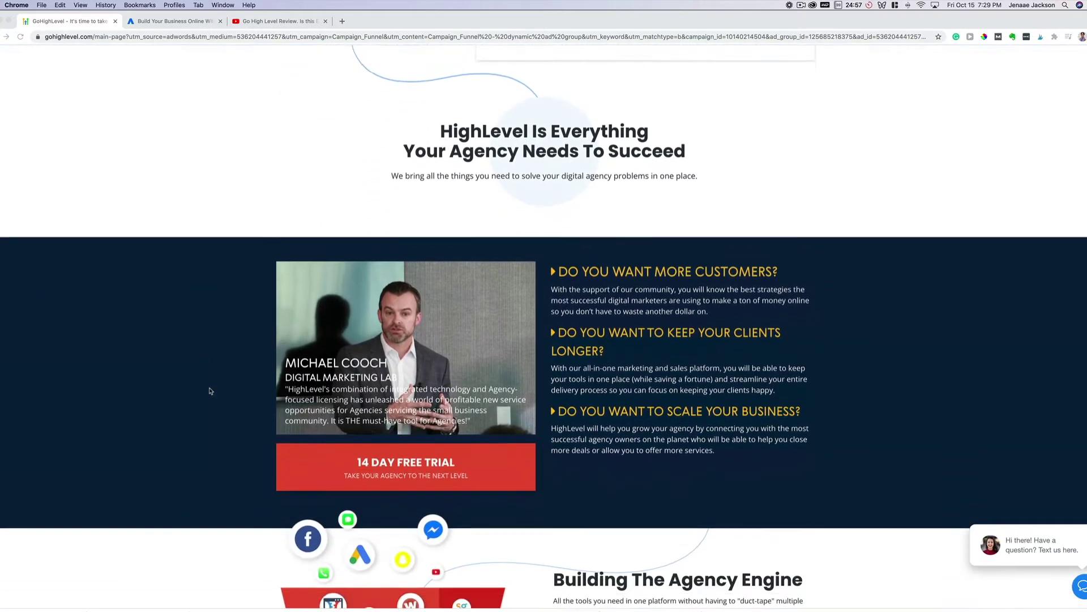
{"action": "scroll", "coordinate": [210, 391], "scroll_direction": "down", "scroll_amount": 10}
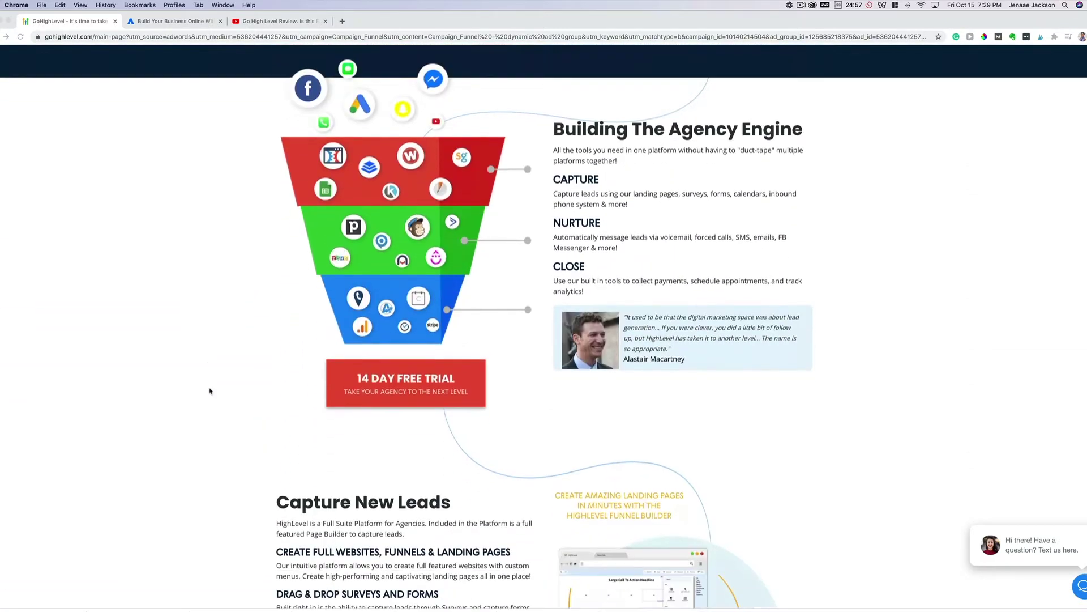
{"action": "scroll", "coordinate": [210, 391], "scroll_direction": "down", "scroll_amount": 5}
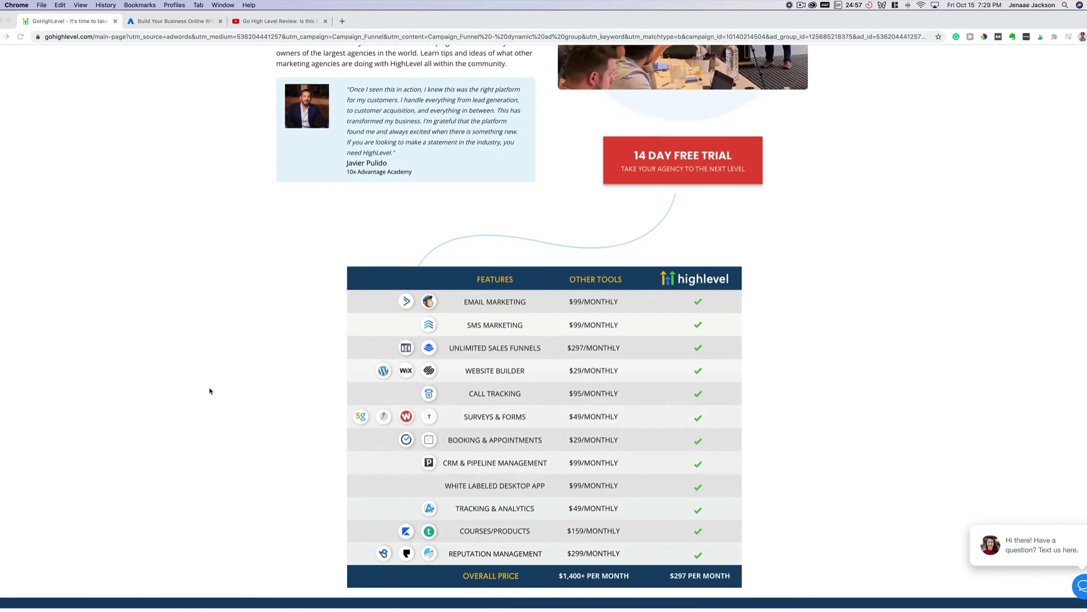
{"action": "scroll", "coordinate": [209, 391], "scroll_direction": "down", "scroll_amount": 3}
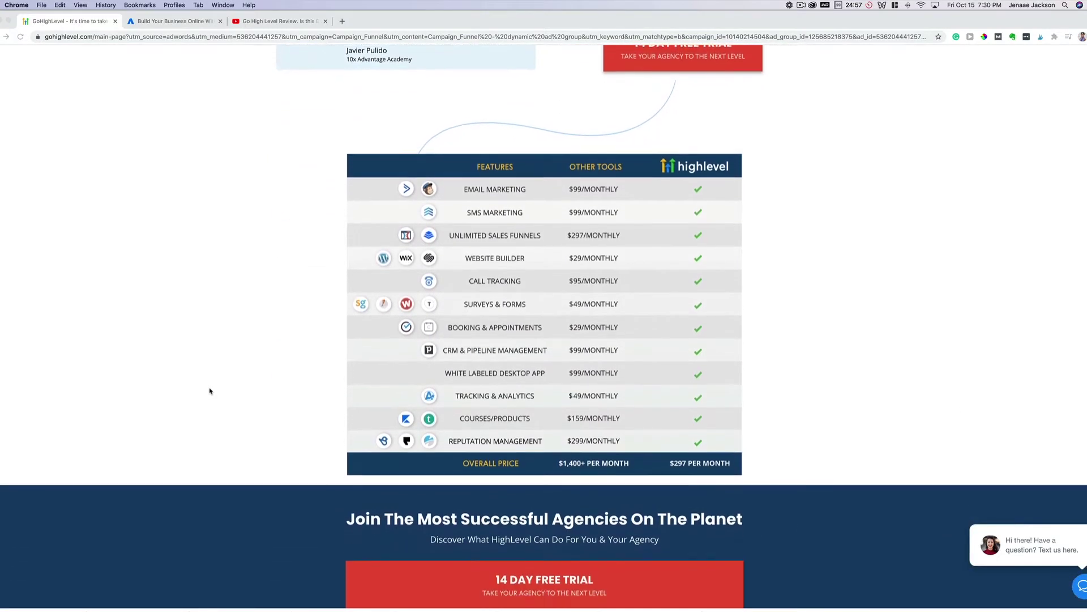
{"action": "scroll", "coordinate": [209, 391], "scroll_direction": "down", "scroll_amount": 3}
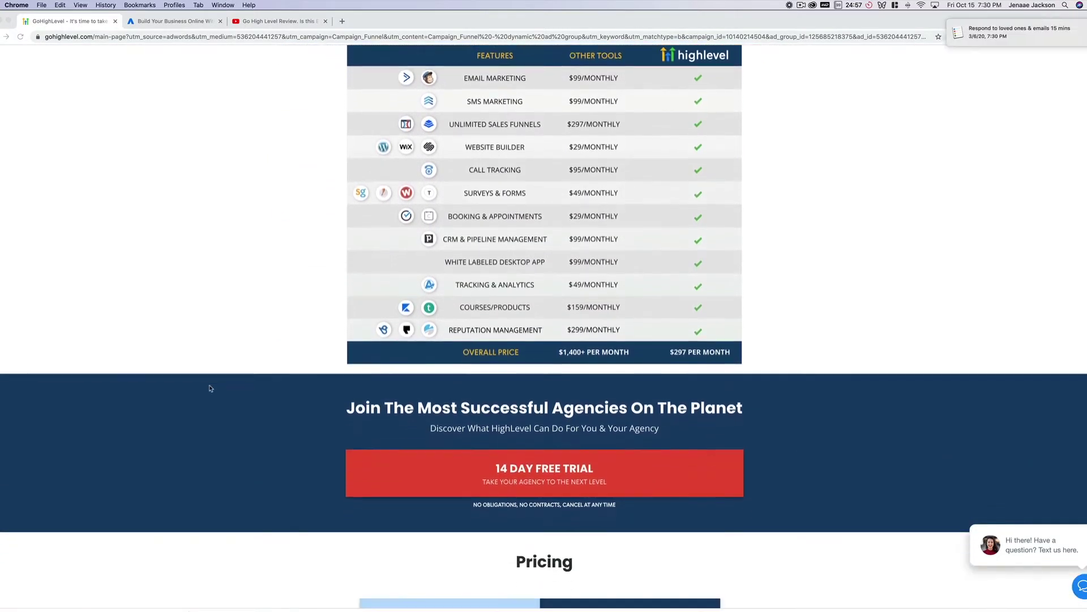
{"action": "scroll", "coordinate": [210, 389], "scroll_direction": "down", "scroll_amount": 2}
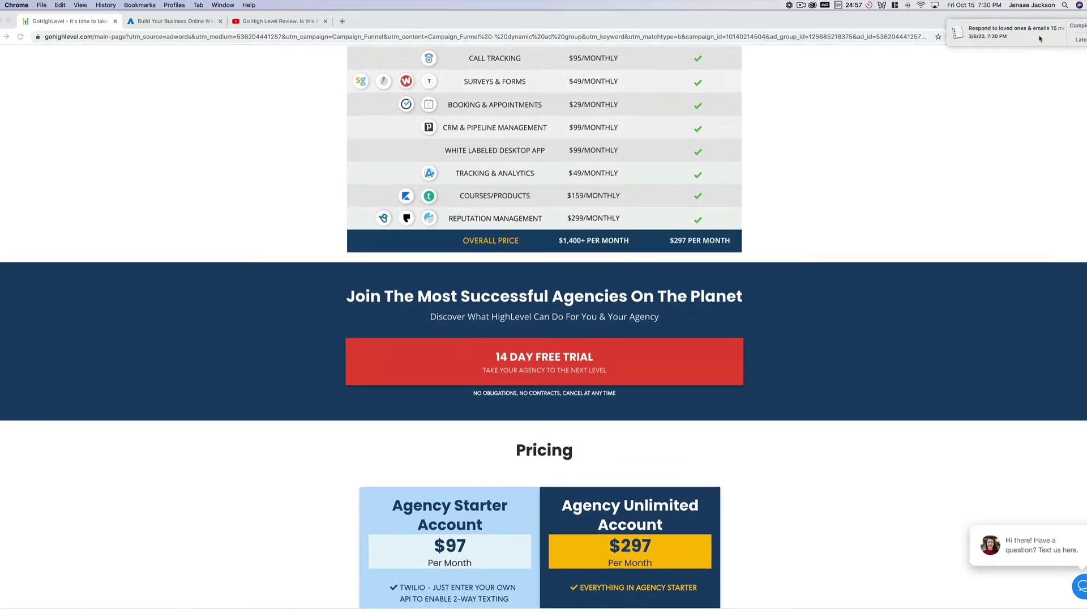
{"action": "left_click", "coordinate": [1070, 26]}
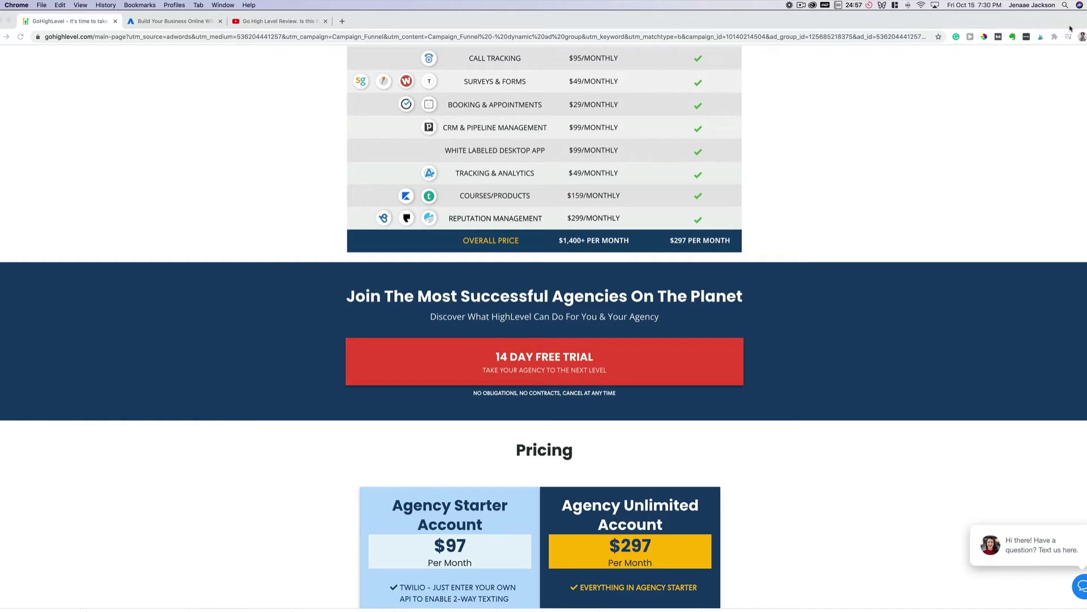
{"action": "left_click", "coordinate": [150, 22]}
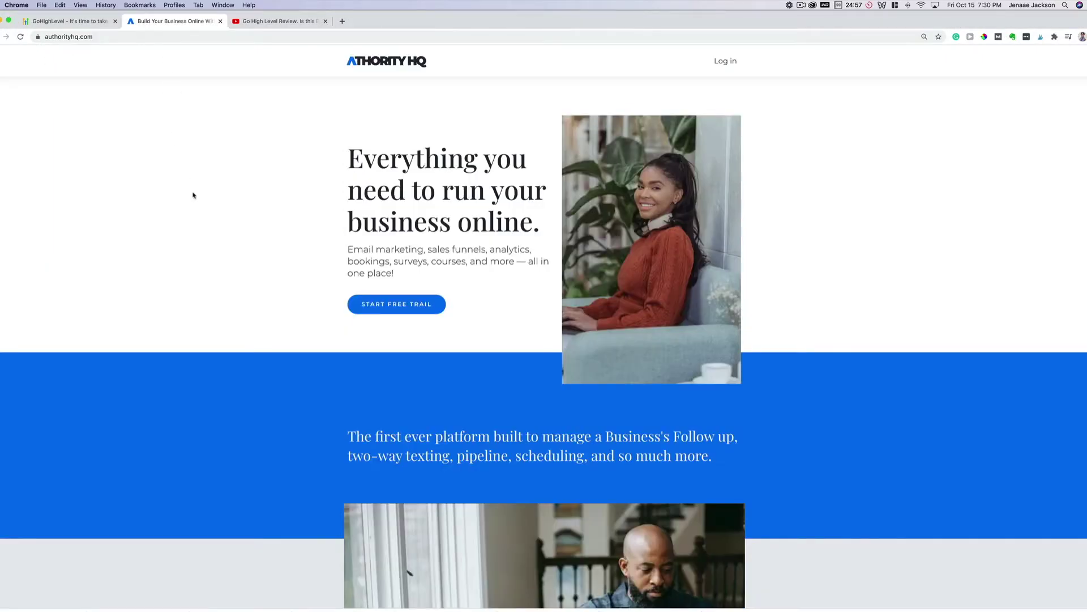
- Scroll the Authority HQ homepage to the Automatic Calling, Ringless Voicemail and Full Messaging cards
{"action": "scroll", "coordinate": [193, 195], "scroll_direction": "down", "scroll_amount": 5}
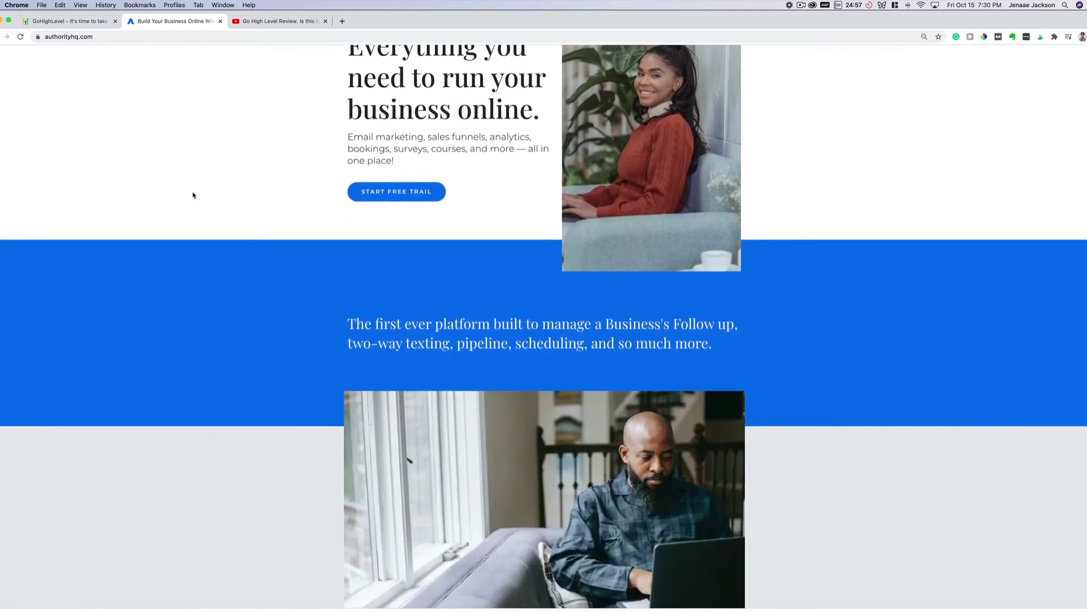
{"action": "scroll", "coordinate": [193, 196], "scroll_direction": "down", "scroll_amount": 10}
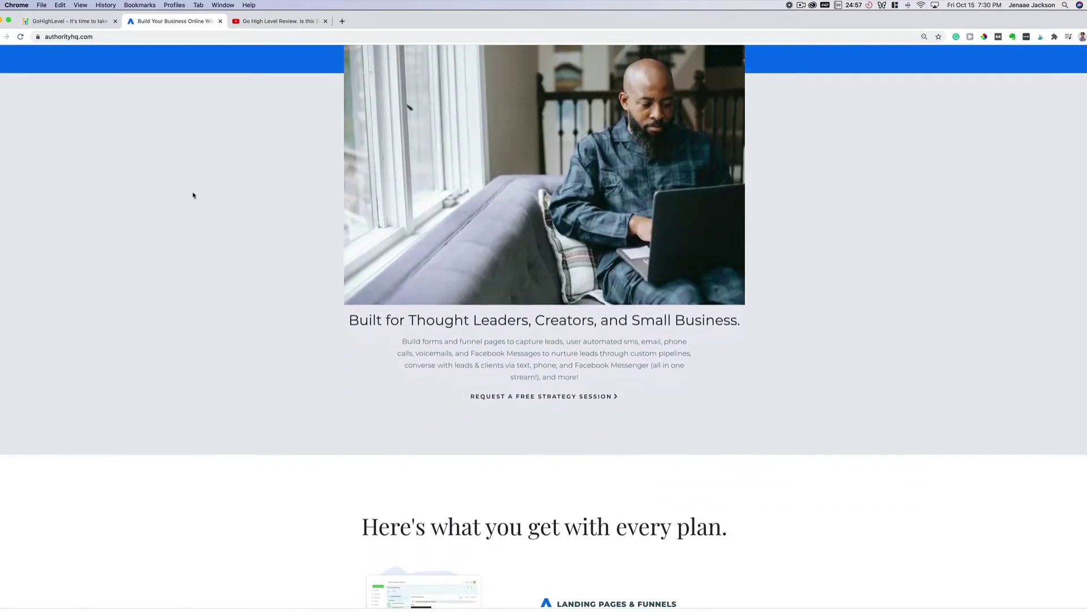
{"action": "scroll", "coordinate": [193, 195], "scroll_direction": "down", "scroll_amount": 9}
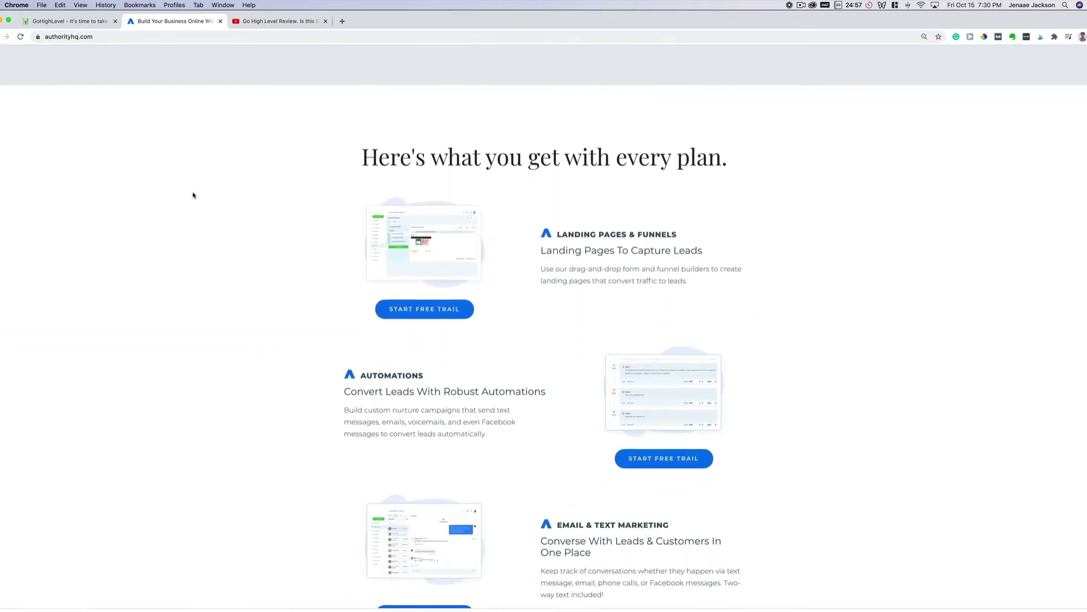
{"action": "scroll", "coordinate": [193, 195], "scroll_direction": "down", "scroll_amount": 7}
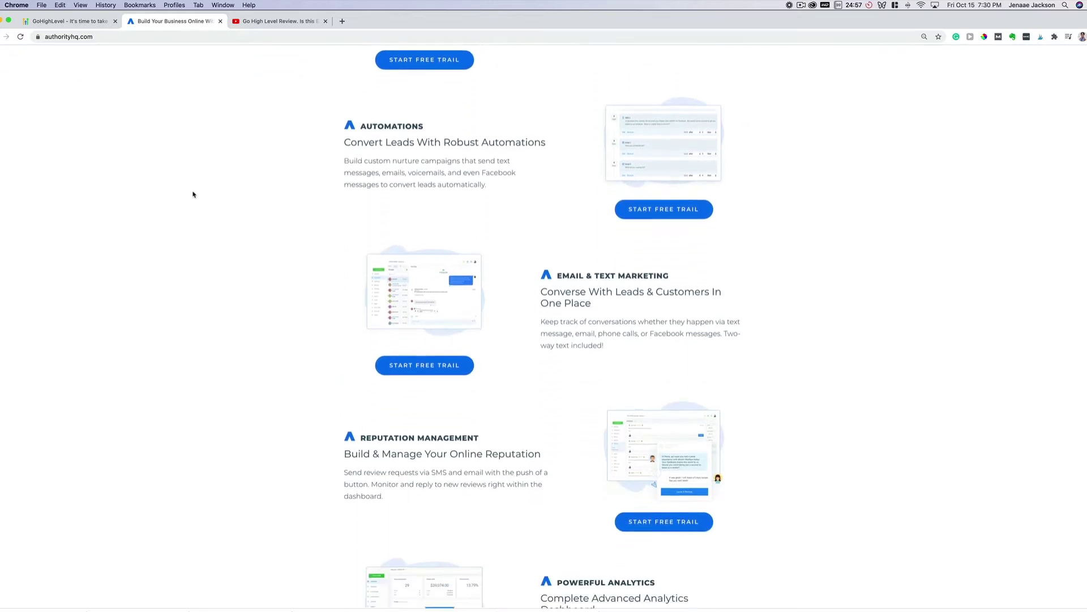
{"action": "scroll", "coordinate": [193, 195], "scroll_direction": "down", "scroll_amount": 8}
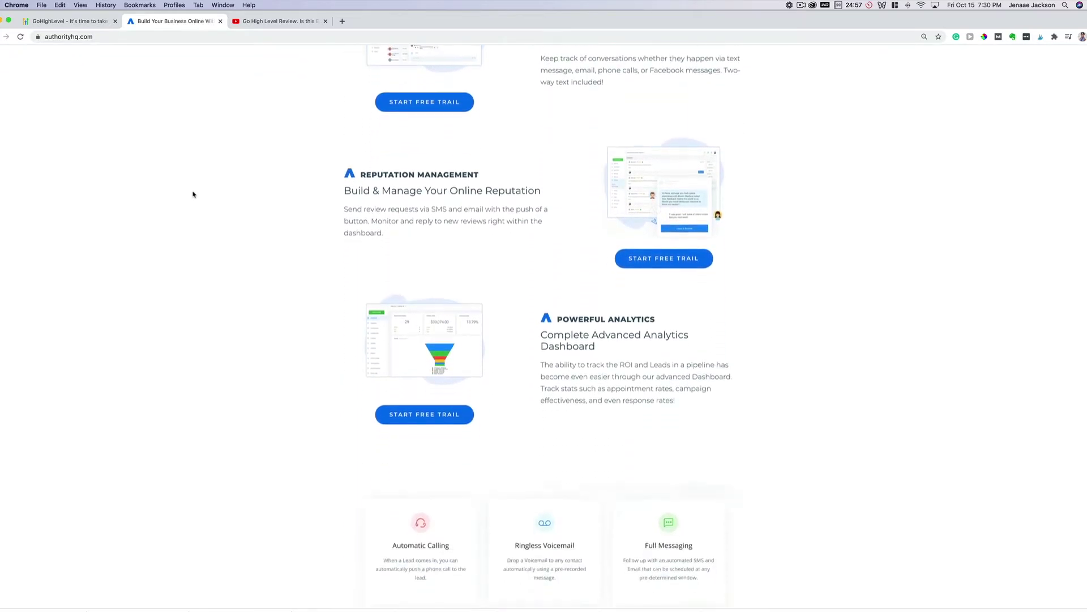
{"action": "scroll", "coordinate": [193, 195], "scroll_direction": "down", "scroll_amount": 3}
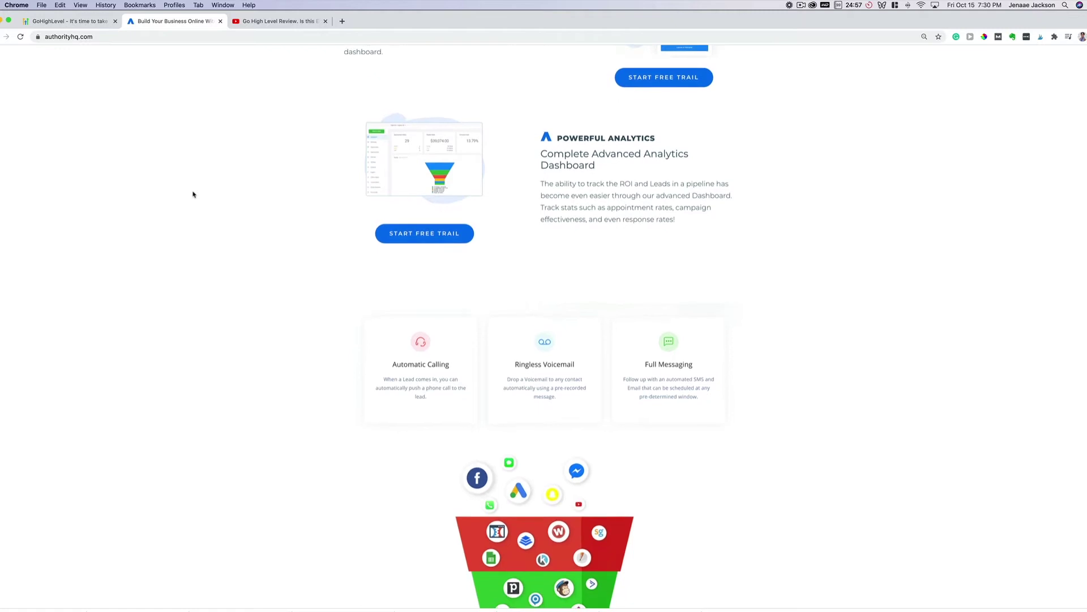
{"action": "key", "text": "ctrl+Tab"}
- Open the gohighlevel.com trial link from the HighLevel review video's description
{"action": "scroll", "coordinate": [21, 606], "scroll_direction": "down", "scroll_amount": 3}
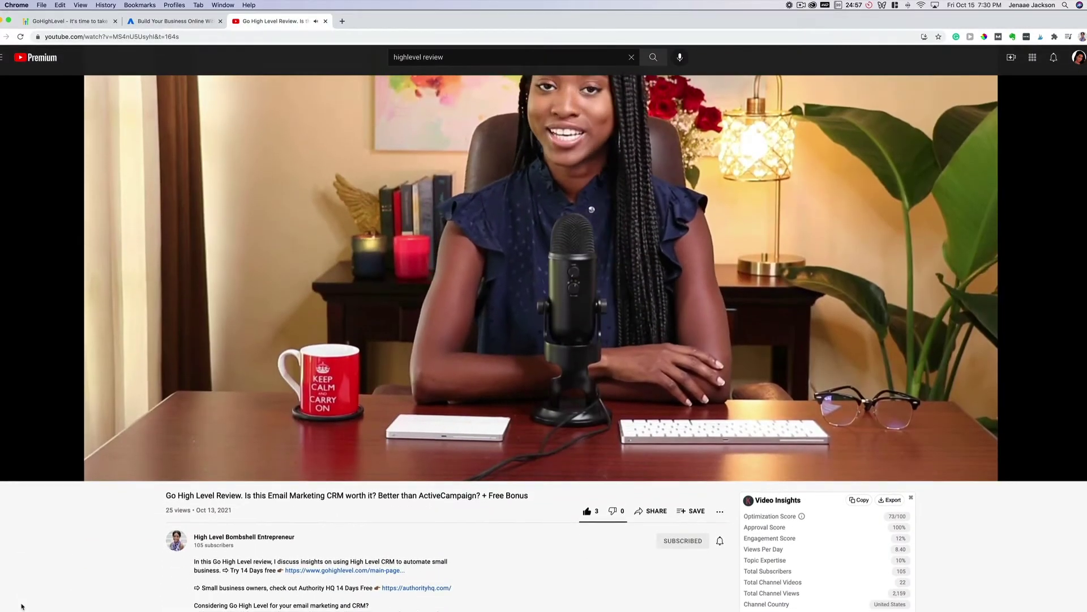
{"action": "scroll", "coordinate": [21, 607], "scroll_direction": "down", "scroll_amount": 5}
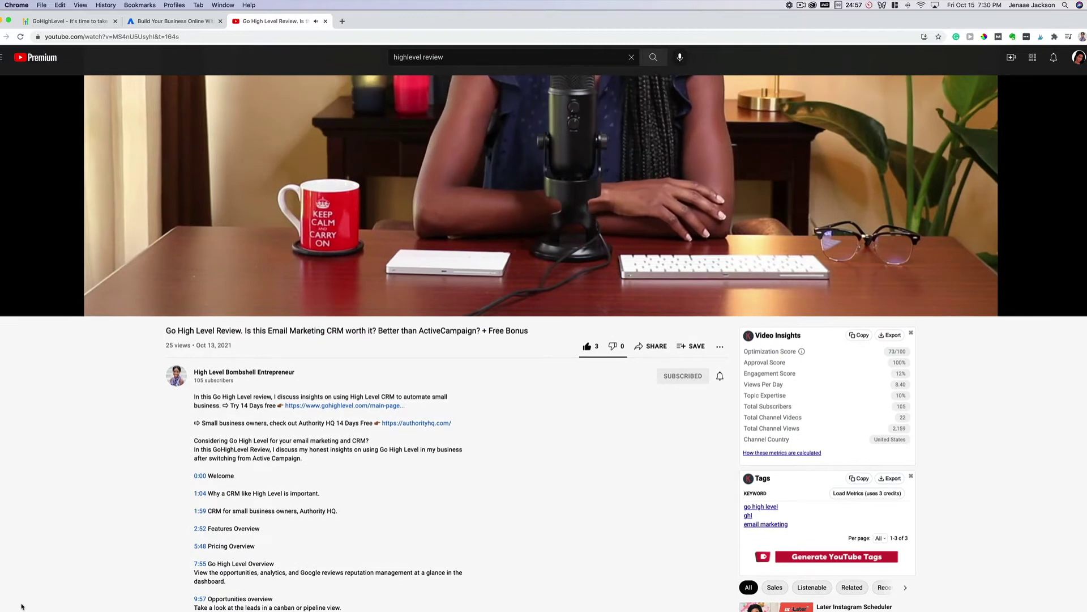
{"action": "scroll", "coordinate": [22, 606], "scroll_direction": "down", "scroll_amount": 6}
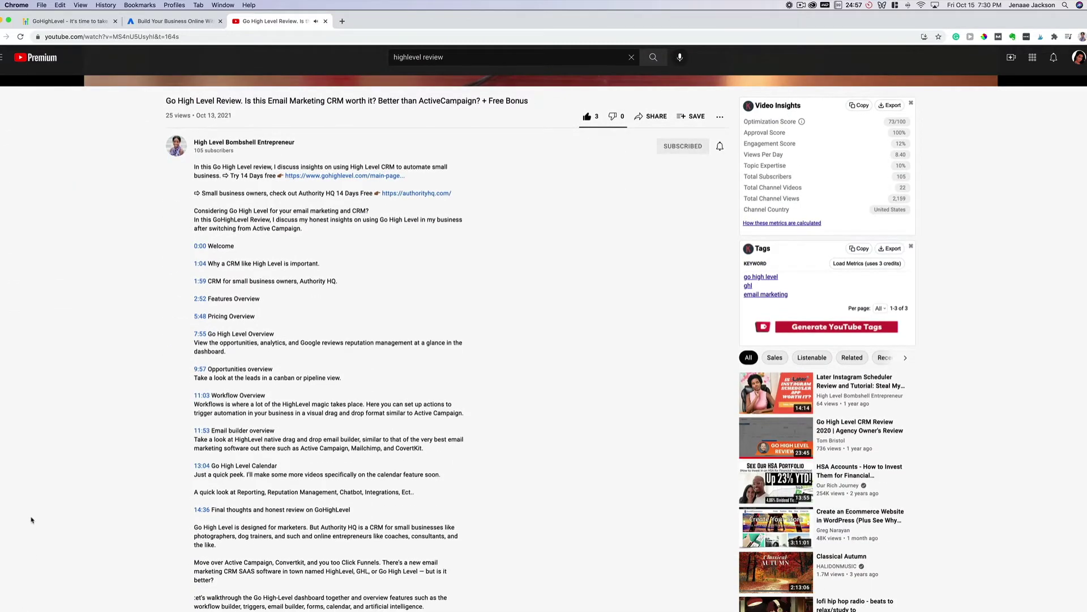
{"action": "scroll", "coordinate": [31, 519], "scroll_direction": "down", "scroll_amount": 2}
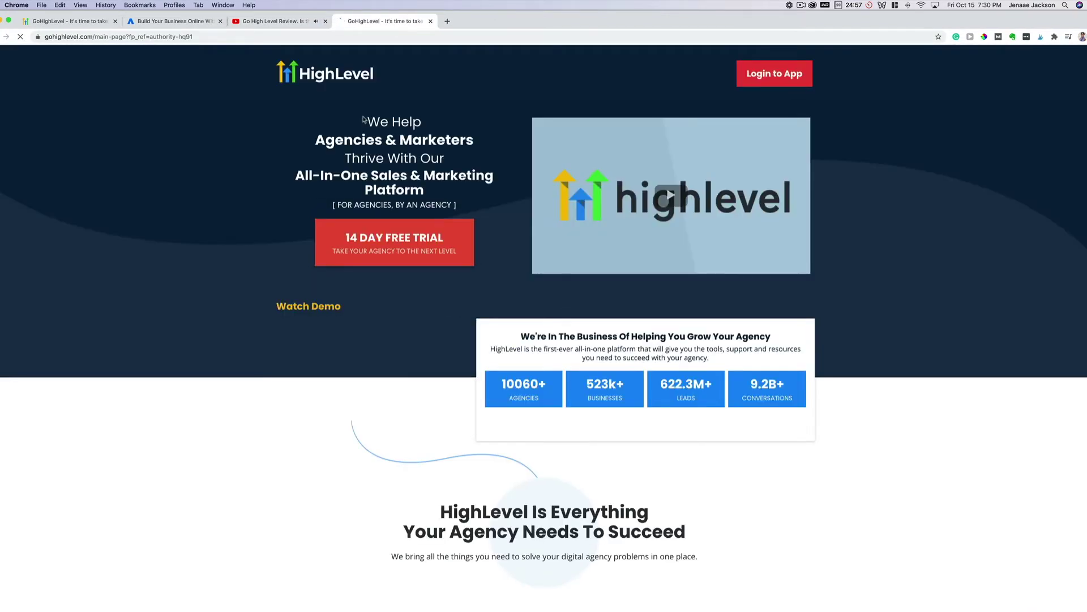
{"action": "key", "text": "super+w"}
{"action": "scroll", "coordinate": [25, 595], "scroll_direction": "down", "scroll_amount": 5}
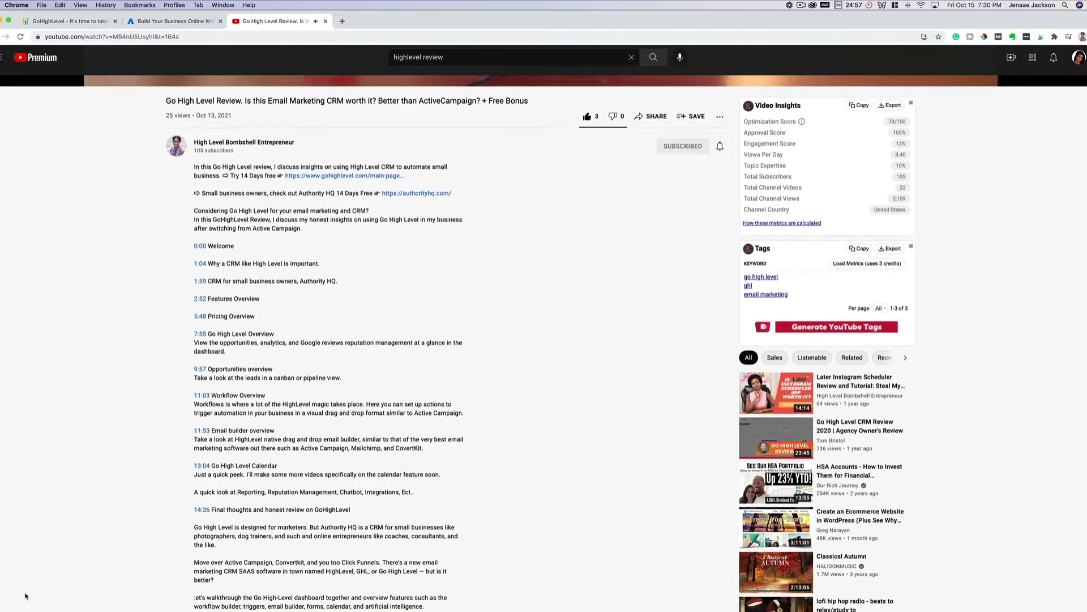
{"action": "scroll", "coordinate": [31, 519], "scroll_direction": "down", "scroll_amount": 2}
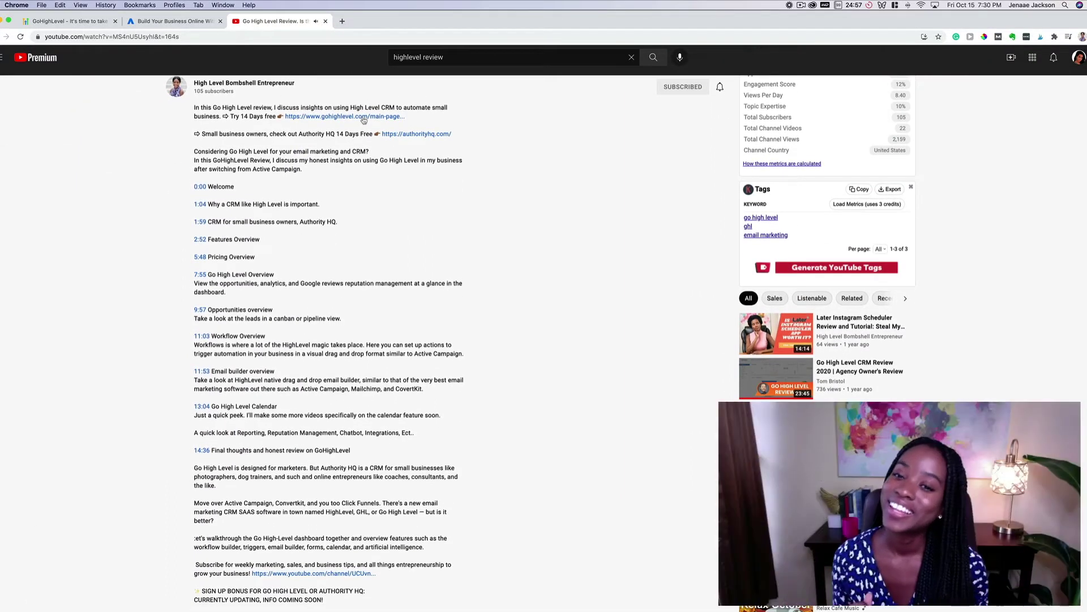
{"action": "left_click", "coordinate": [364, 117]}
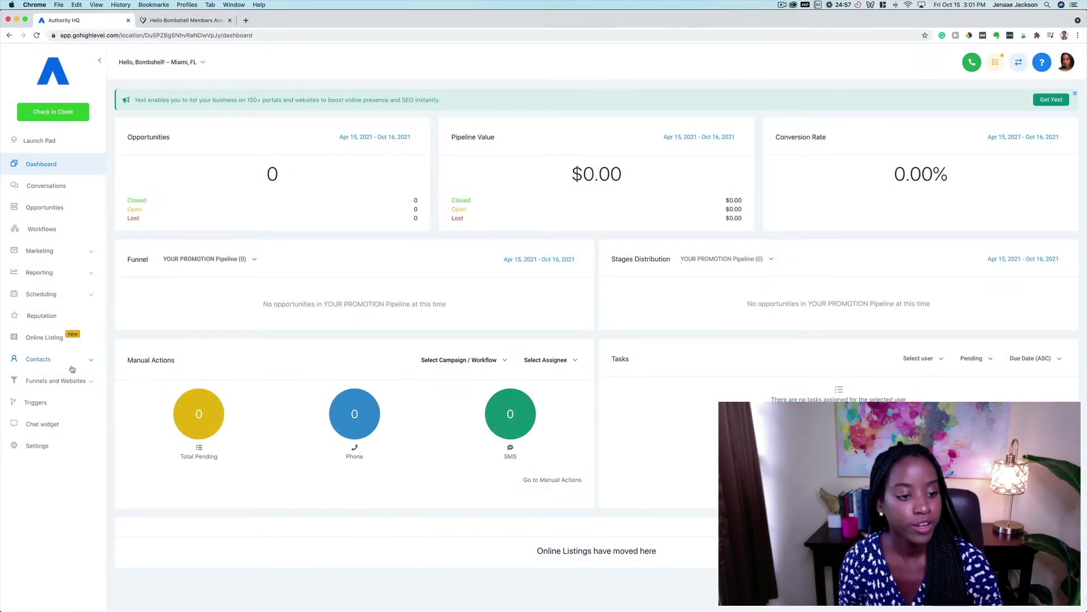
- Go to the Membership area's All Products list with the Amazon Affiliate Ebook and Hello, Bombshell courses
{"action": "left_click", "coordinate": [84, 384]}
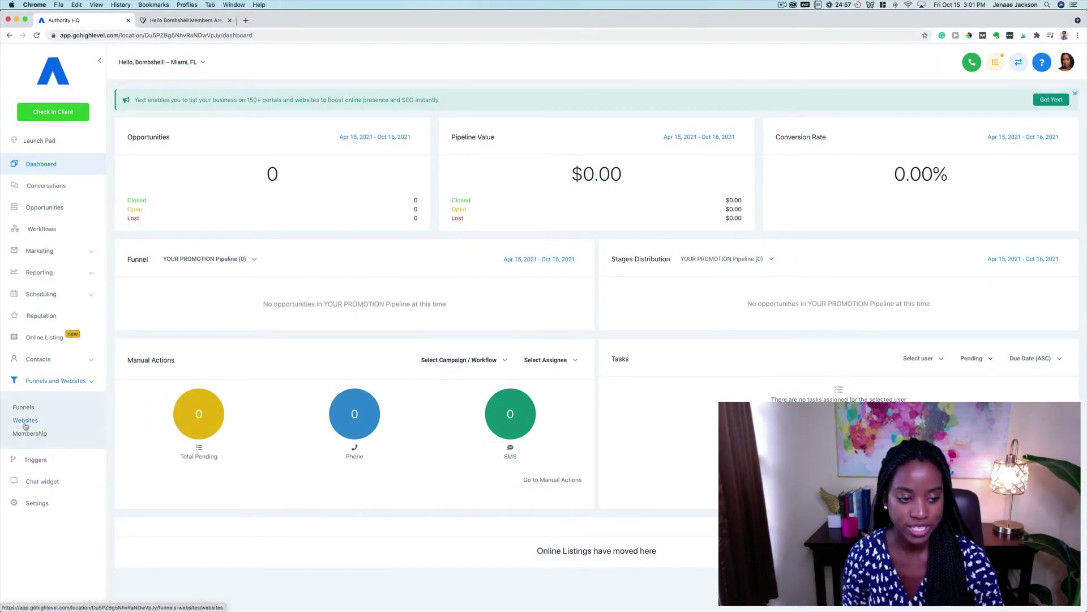
{"action": "left_click", "coordinate": [26, 433]}
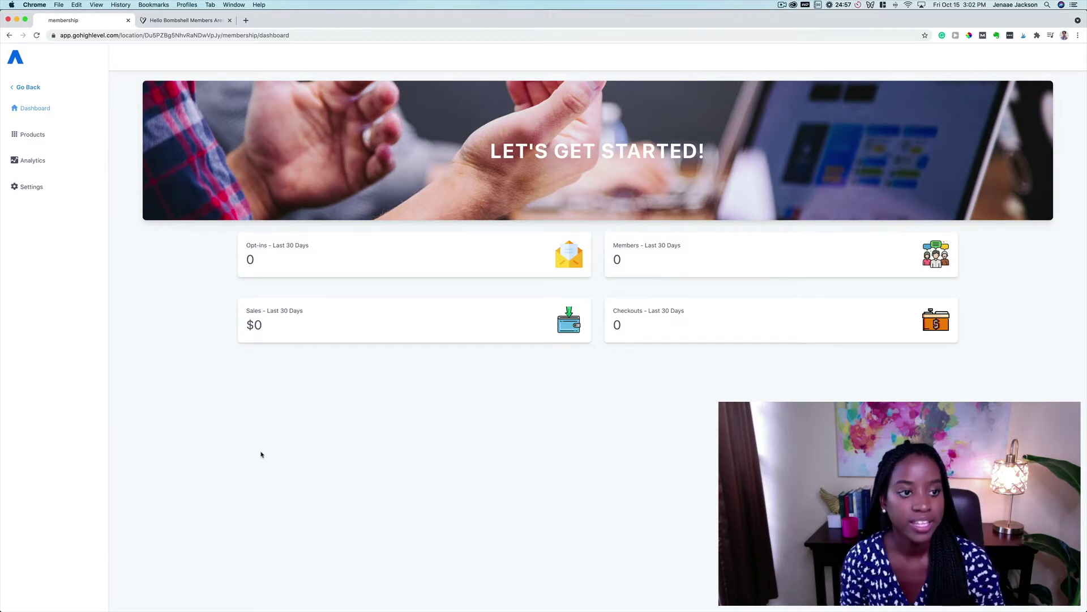
{"action": "left_click", "coordinate": [32, 134]}
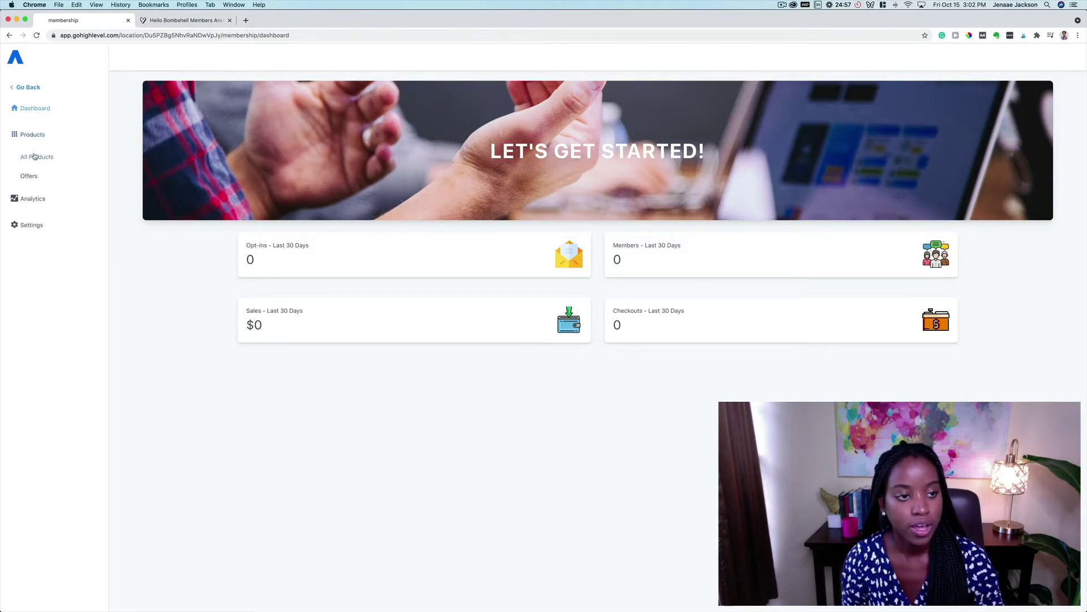
{"action": "left_click", "coordinate": [35, 156]}
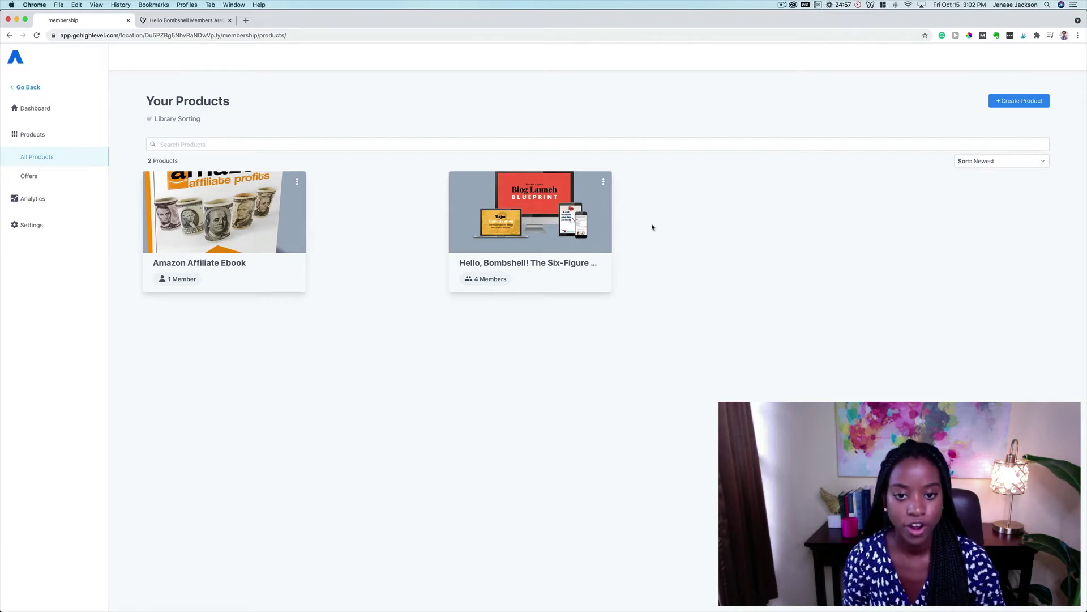
{"action": "left_click", "coordinate": [545, 224]}
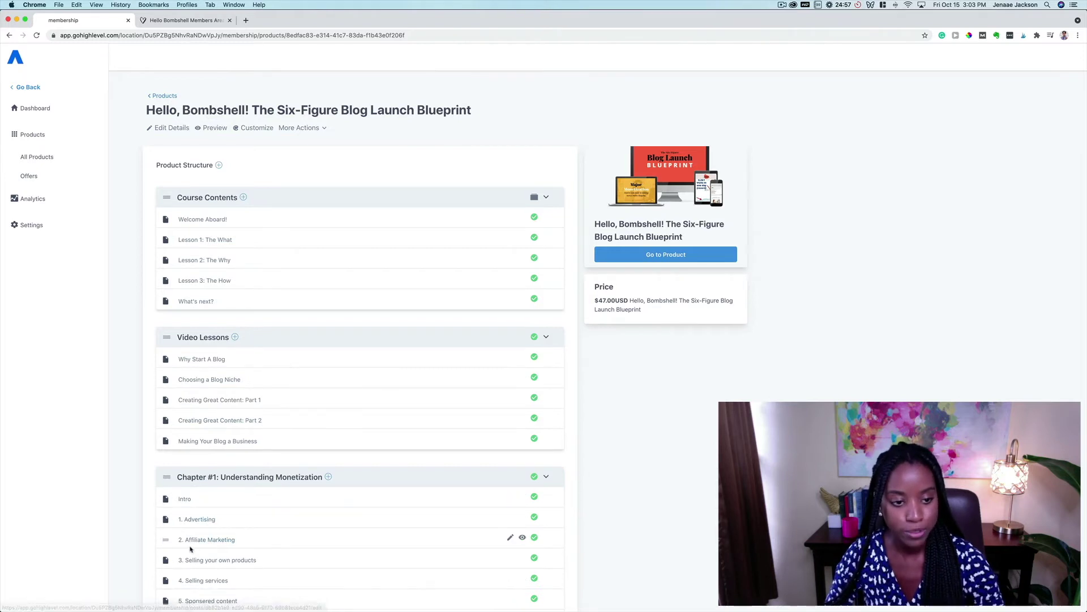
- Scroll the Hello, Bombshell product structure down to the 1. Advertising lesson
{"action": "scroll", "coordinate": [212, 561], "scroll_direction": "down", "scroll_amount": 5}
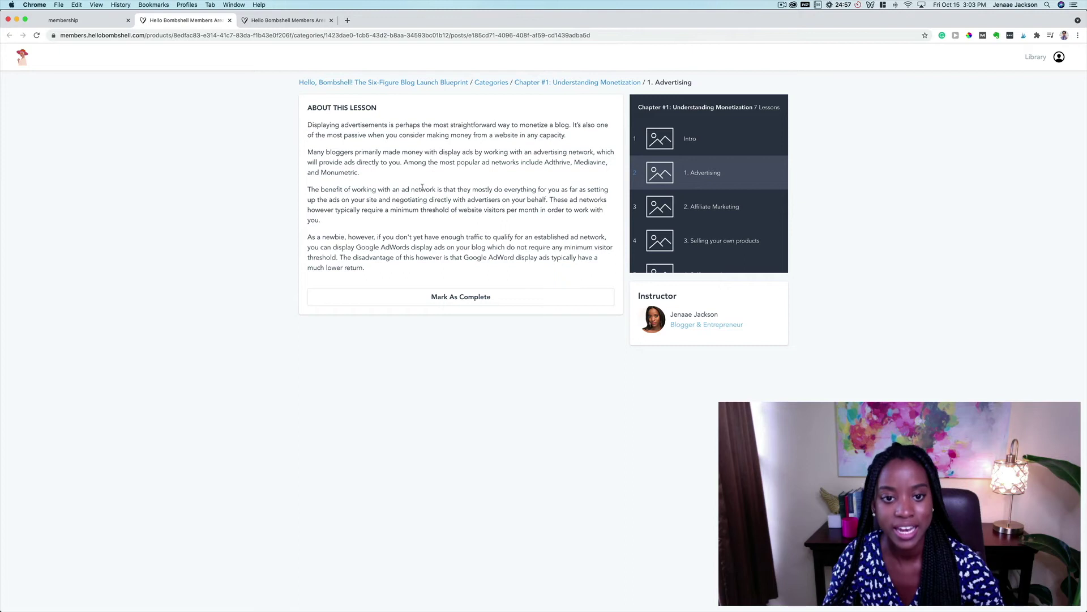
- View the 2. Affiliate Marketing and 3. Selling your own products lessons, then return to the course overview
{"action": "left_click", "coordinate": [730, 208]}
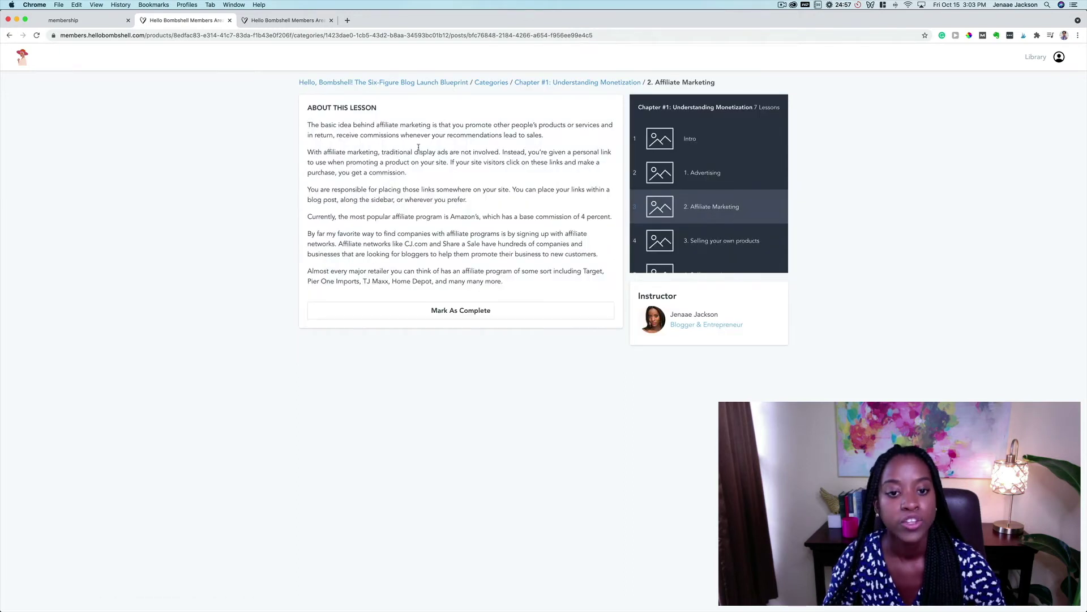
{"action": "left_click", "coordinate": [691, 238]}
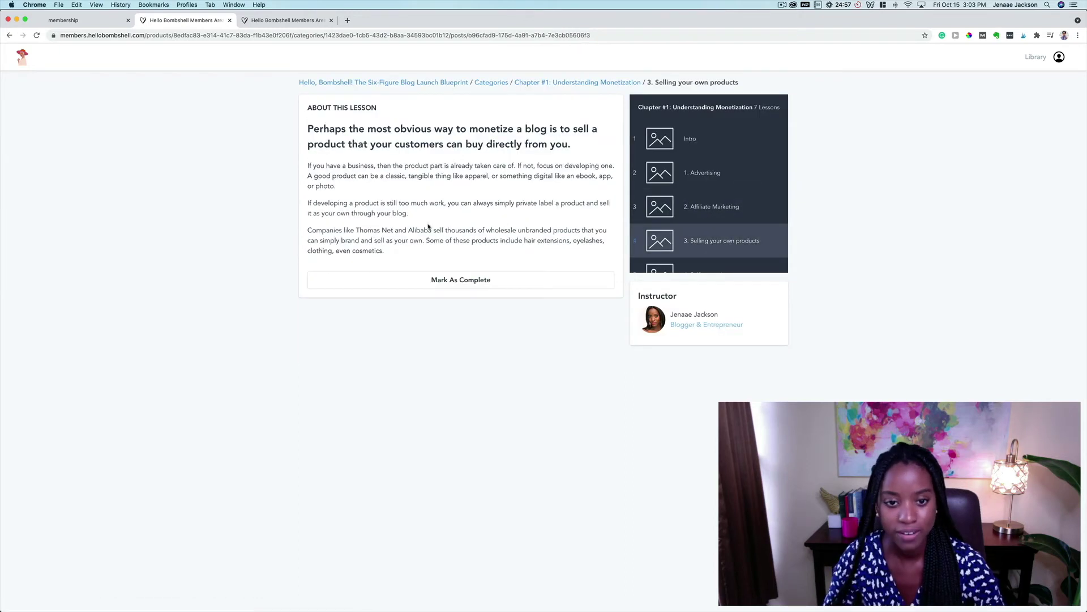
{"action": "scroll", "coordinate": [684, 227], "scroll_direction": "down", "scroll_amount": 2}
{"action": "scroll", "coordinate": [684, 227], "scroll_direction": "up", "scroll_amount": 2}
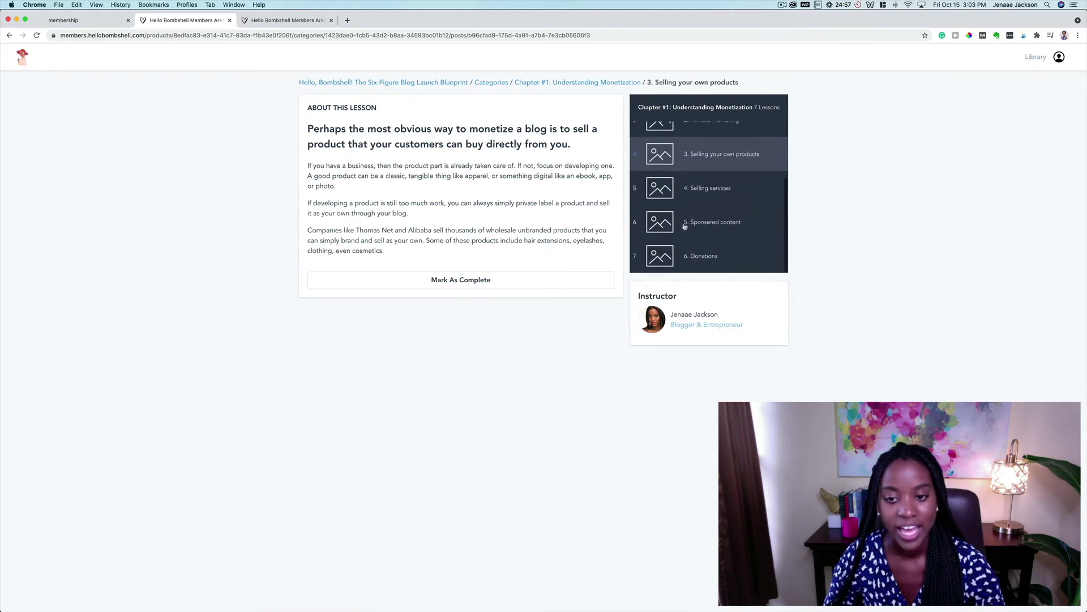
{"action": "left_click", "coordinate": [404, 83]}
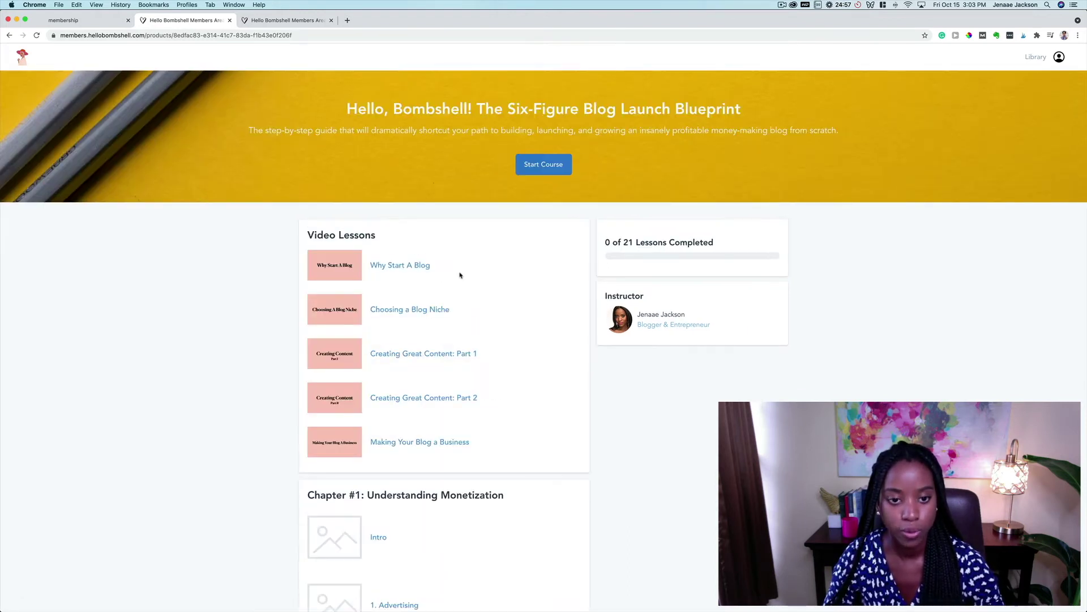
{"action": "left_click", "coordinate": [309, 279]}
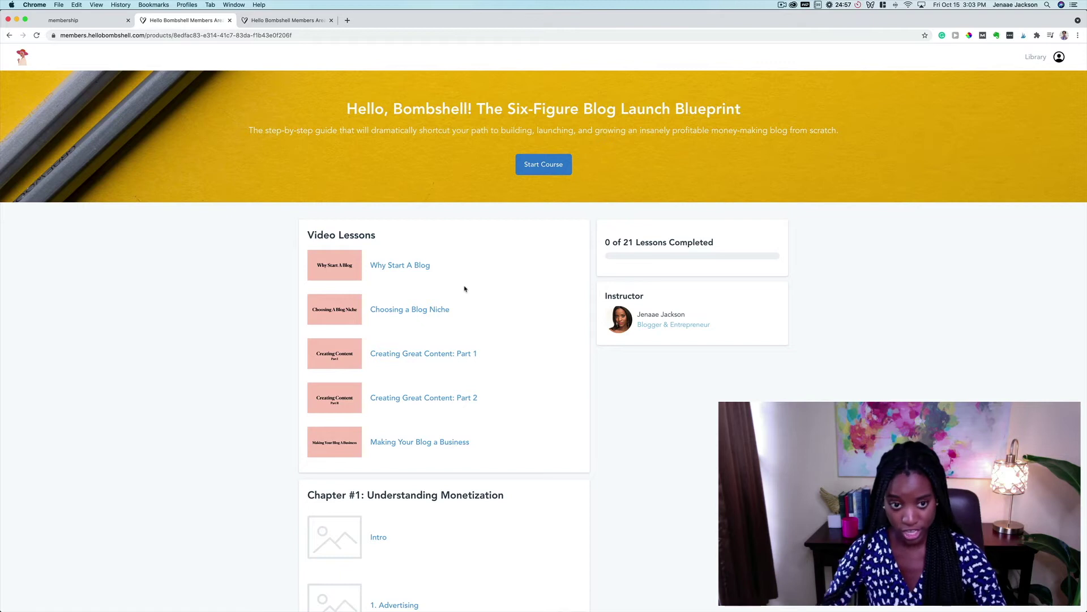
{"action": "scroll", "coordinate": [426, 302], "scroll_direction": "down", "scroll_amount": 5}
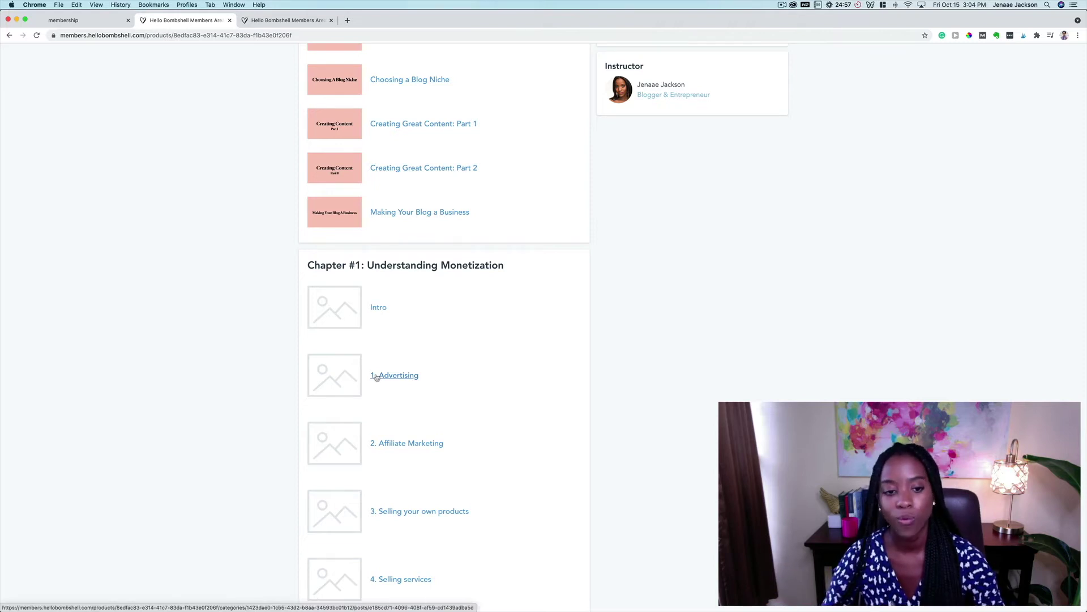
{"action": "scroll", "coordinate": [376, 377], "scroll_direction": "up", "scroll_amount": 3}
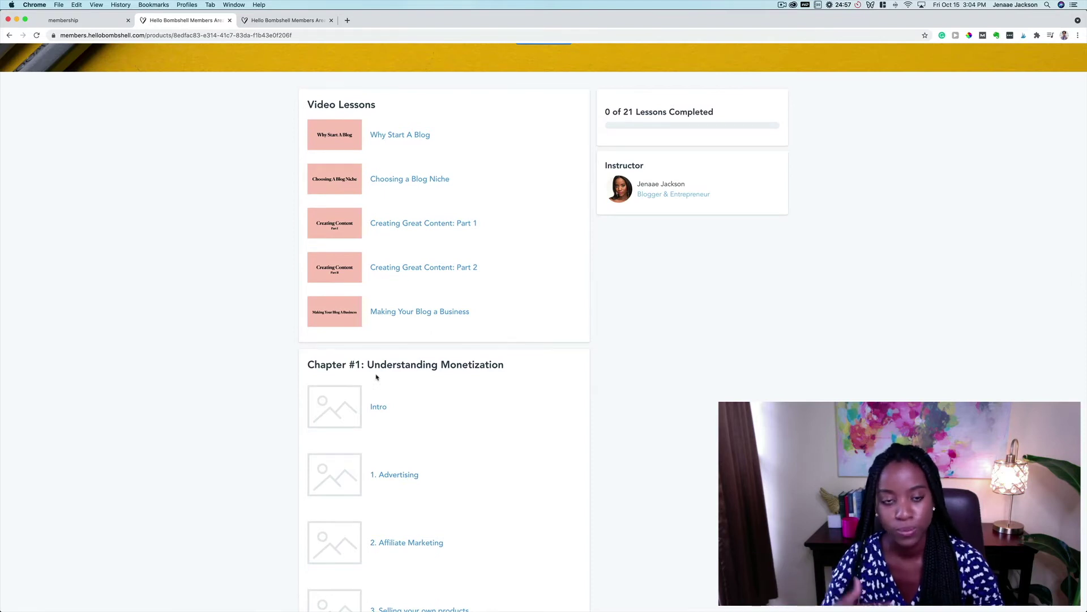
{"action": "scroll", "coordinate": [376, 377], "scroll_direction": "up", "scroll_amount": 2}
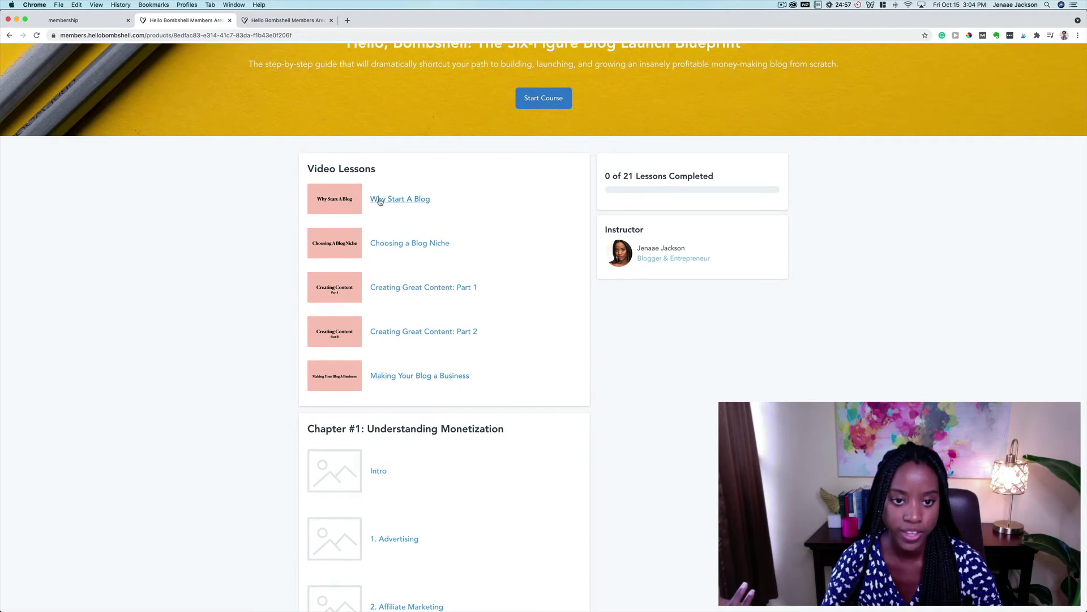
{"action": "left_click", "coordinate": [379, 199]}
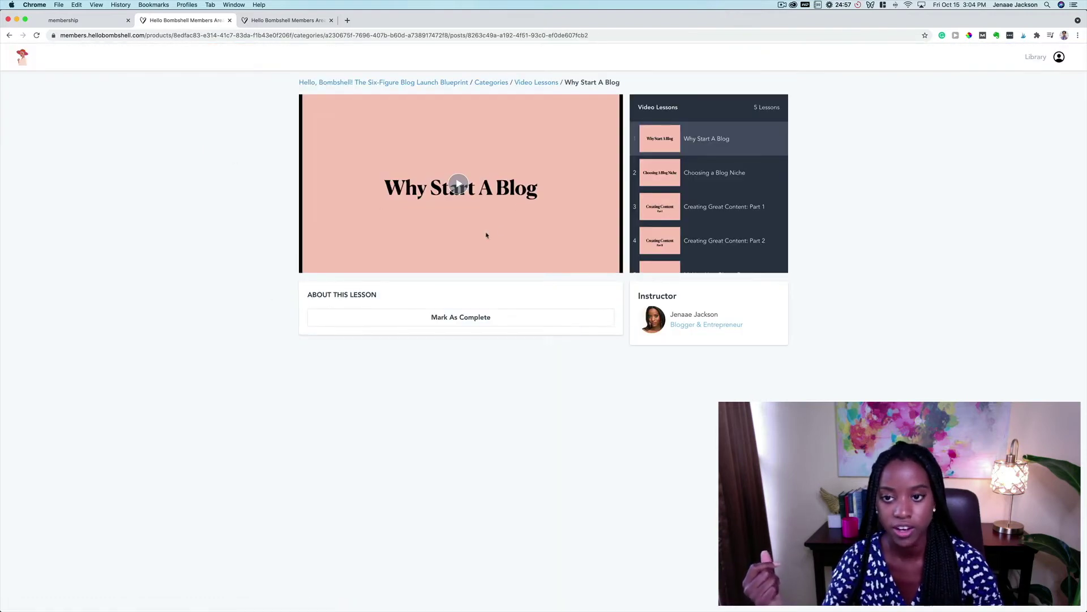
- Play and pause the Why Start A Blog video, then view Choosing a Blog Niche and Creating Great Content: Part 1
{"action": "left_click", "coordinate": [456, 184]}
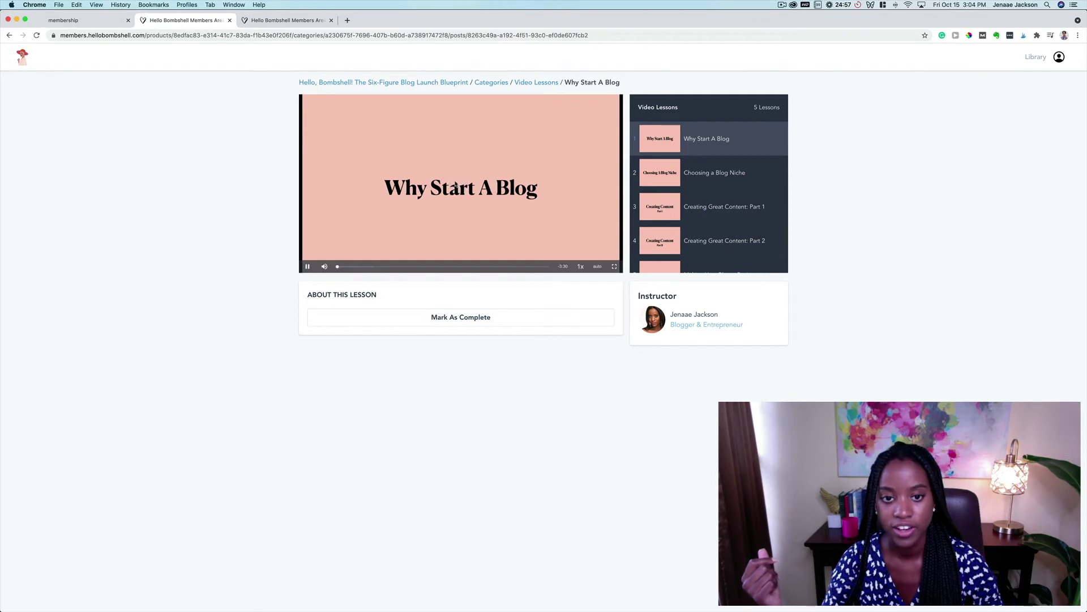
{"action": "left_click", "coordinate": [308, 267]}
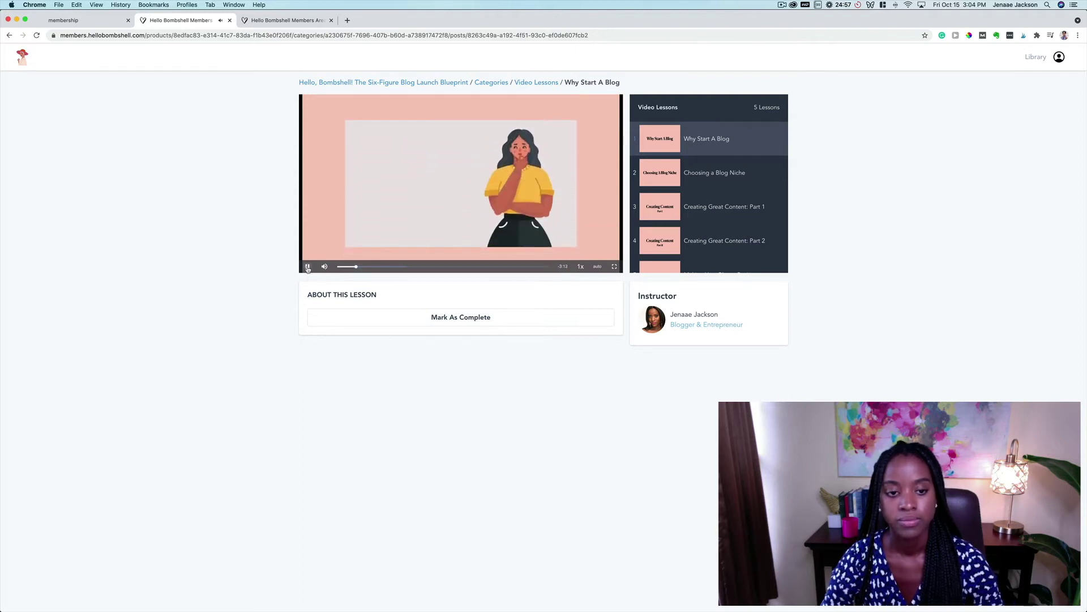
{"action": "left_click", "coordinate": [708, 174]}
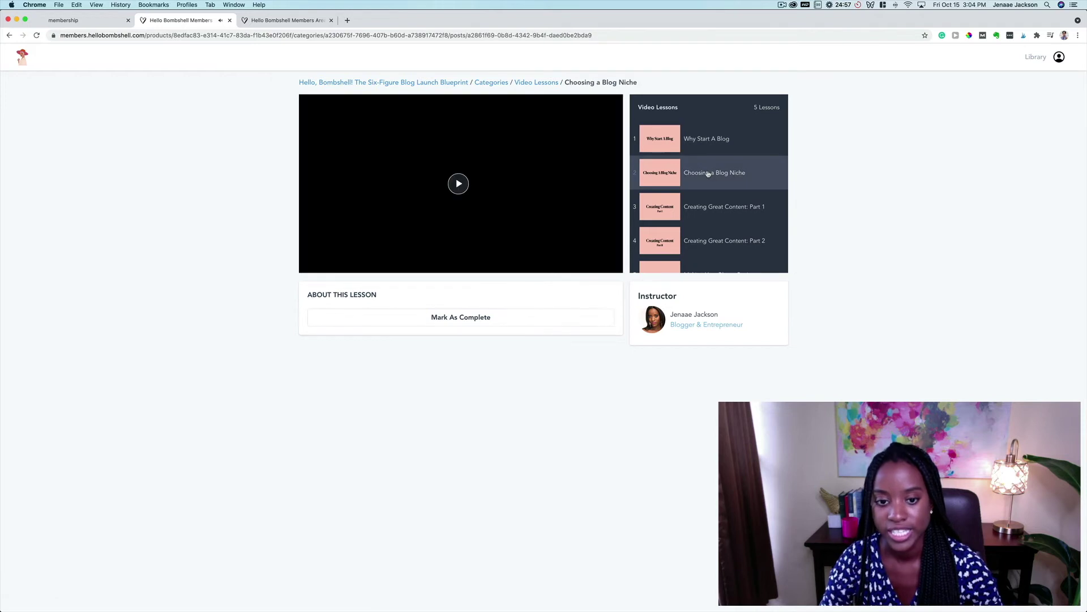
{"action": "left_click", "coordinate": [714, 218]}
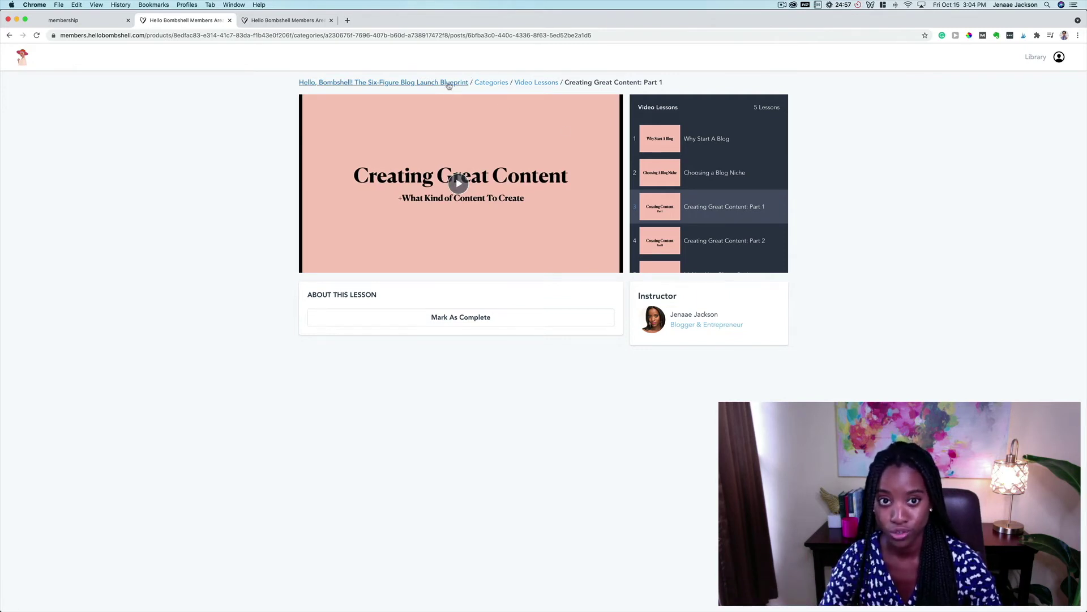
{"action": "left_click", "coordinate": [448, 85]}
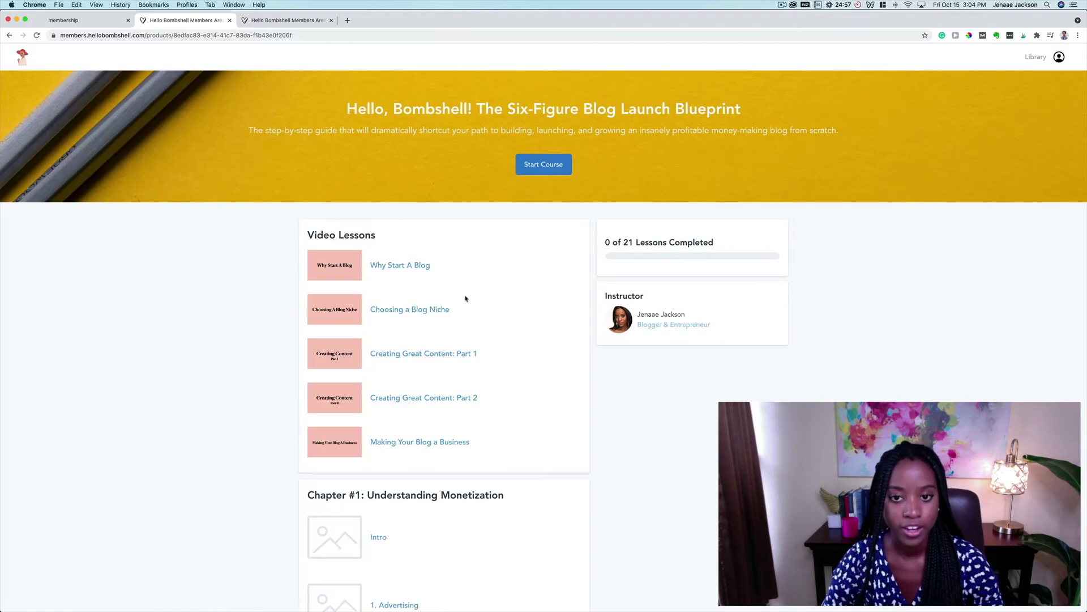
- Scroll through the course's Chapters #1 to #4, then return to the membership editor
{"action": "scroll", "coordinate": [465, 298], "scroll_direction": "down", "scroll_amount": 20}
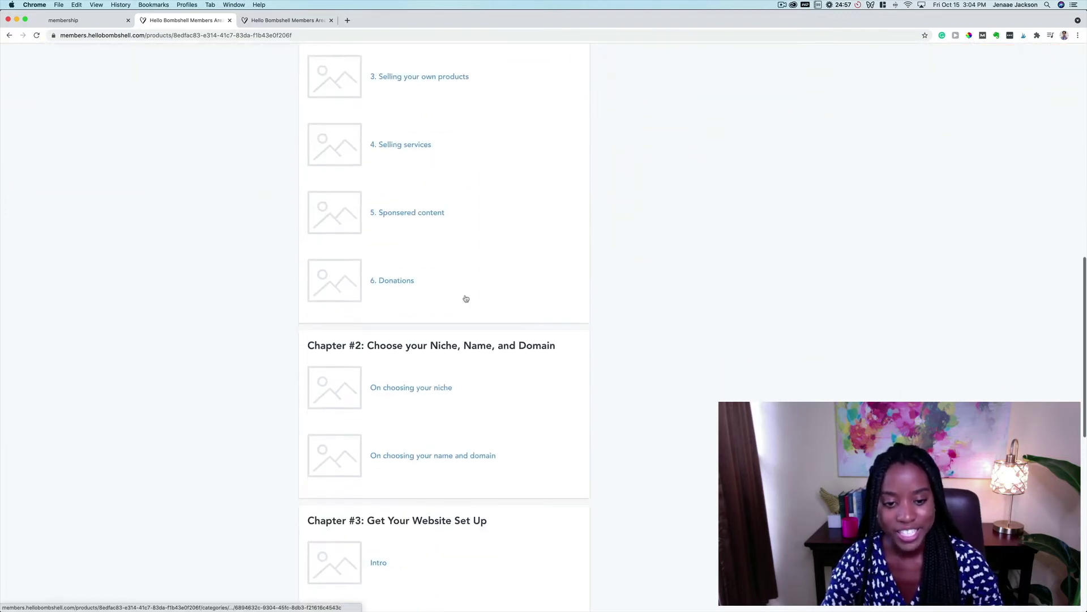
{"action": "scroll", "coordinate": [466, 298], "scroll_direction": "down", "scroll_amount": 5}
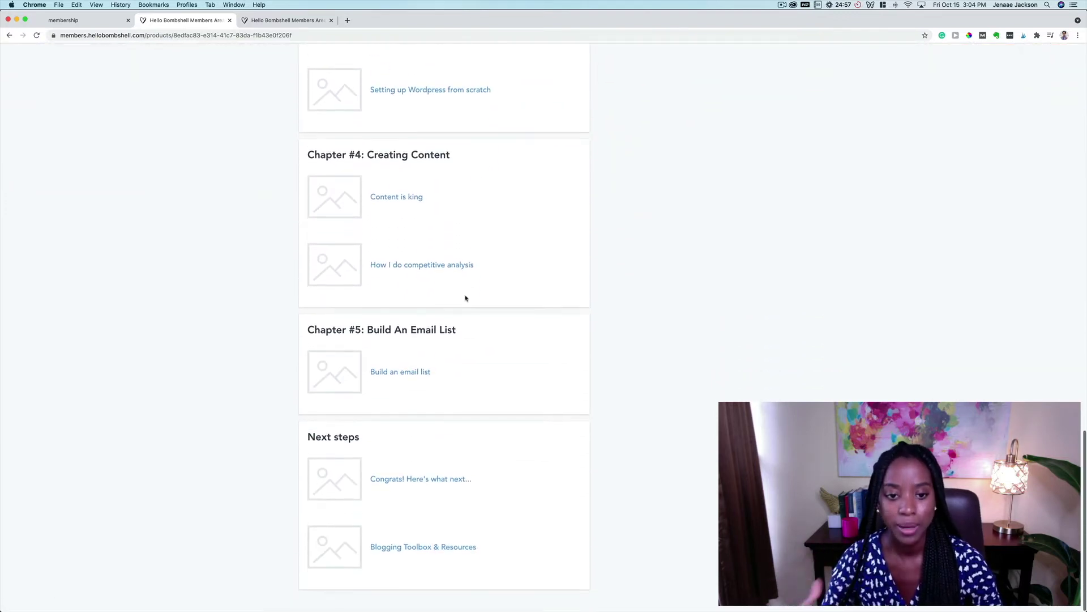
{"action": "scroll", "coordinate": [465, 299], "scroll_direction": "up", "scroll_amount": 20}
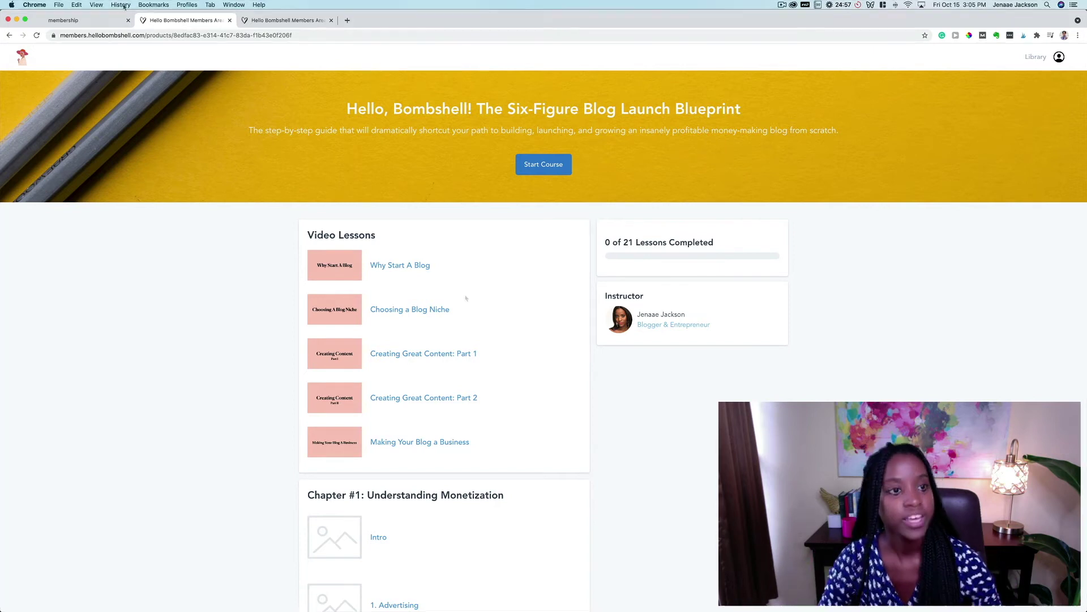
{"action": "left_click", "coordinate": [109, 20]}
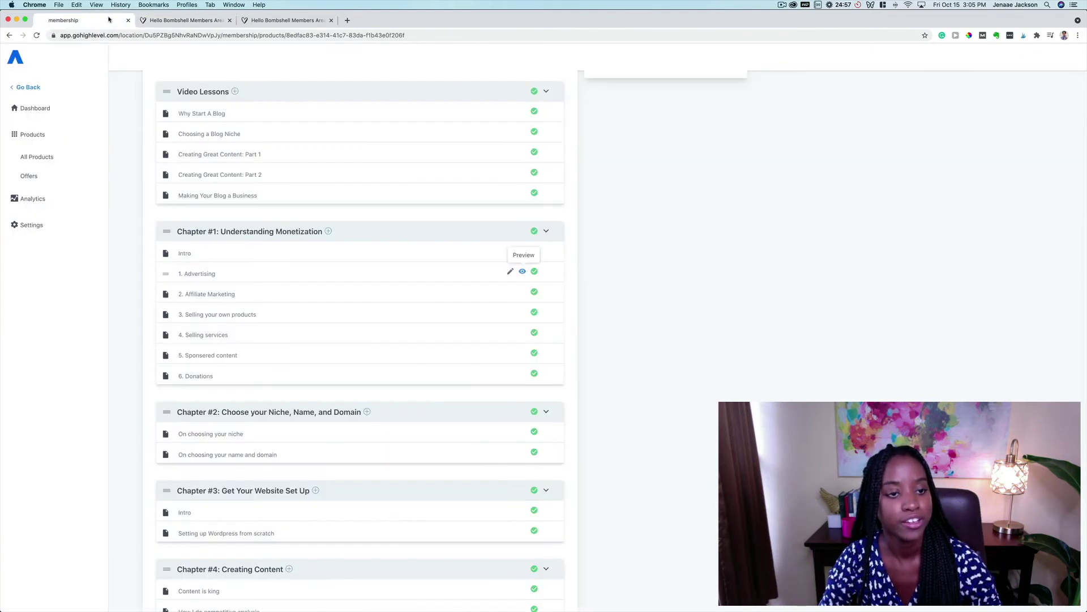
- Close the member preview and review the product's title and description settings
{"action": "left_click", "coordinate": [331, 19]}
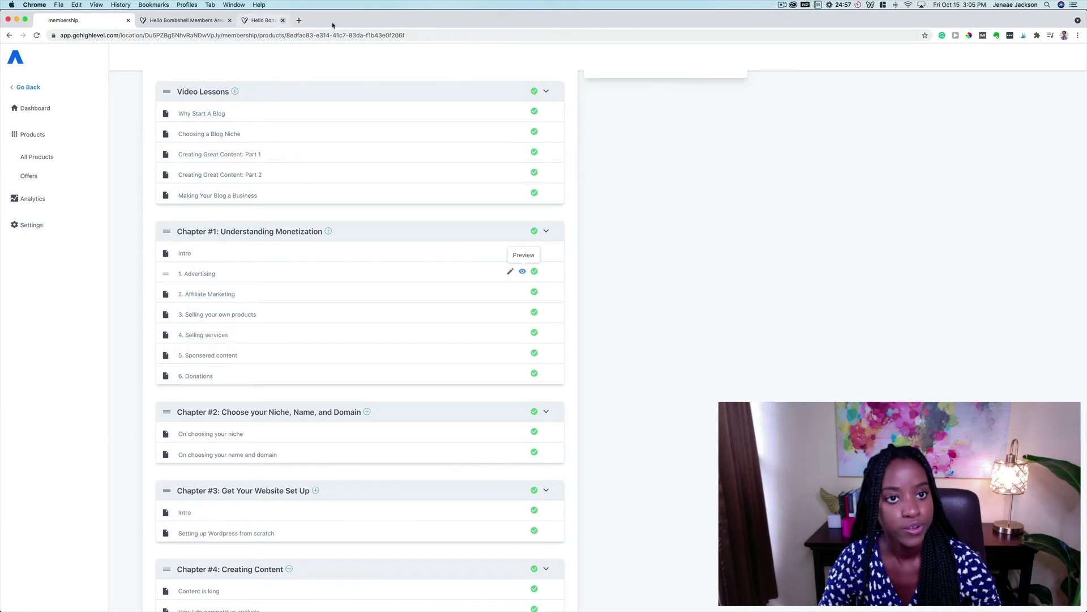
{"action": "scroll", "coordinate": [140, 148], "scroll_direction": "up", "scroll_amount": 5}
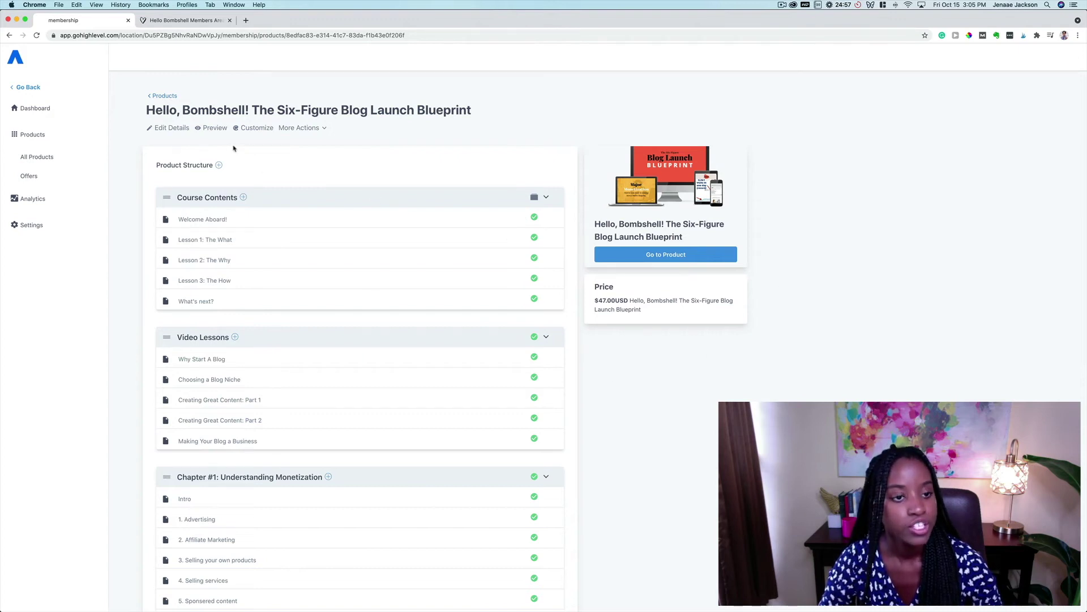
{"action": "left_click", "coordinate": [171, 128]}
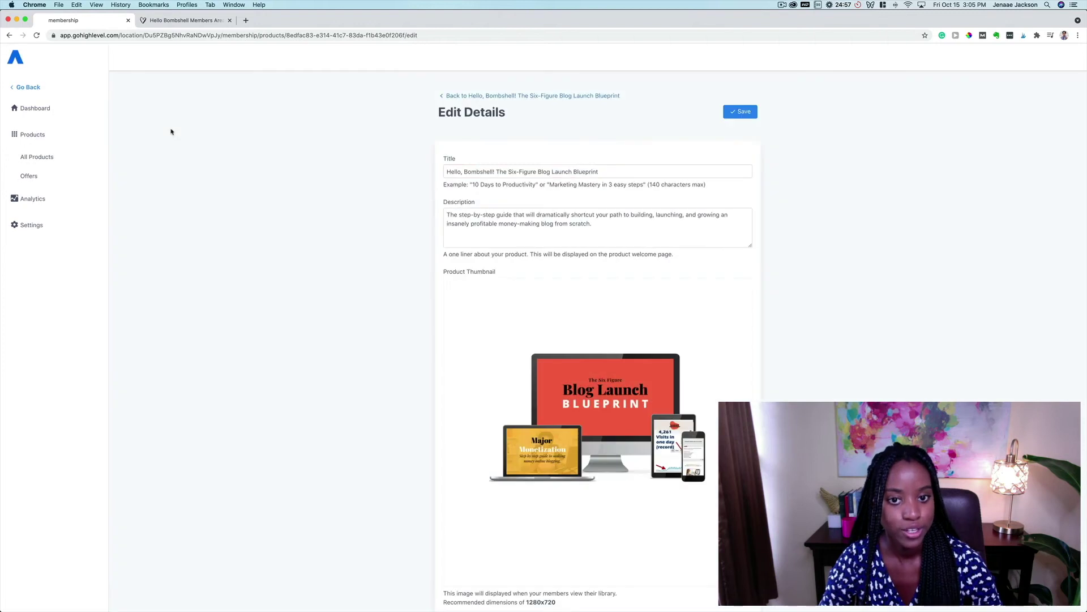
{"action": "left_click", "coordinate": [551, 176]}
{"action": "left_click", "coordinate": [524, 226]}
{"action": "scroll", "coordinate": [573, 342], "scroll_direction": "down", "scroll_amount": 3}
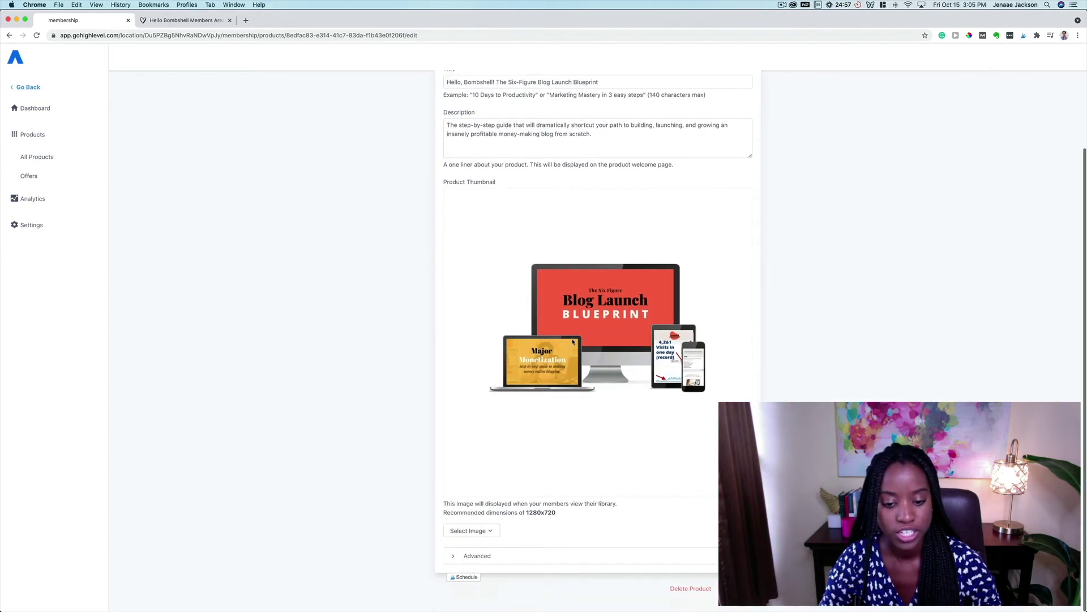
{"action": "scroll", "coordinate": [241, 153], "scroll_direction": "up", "scroll_amount": 3}
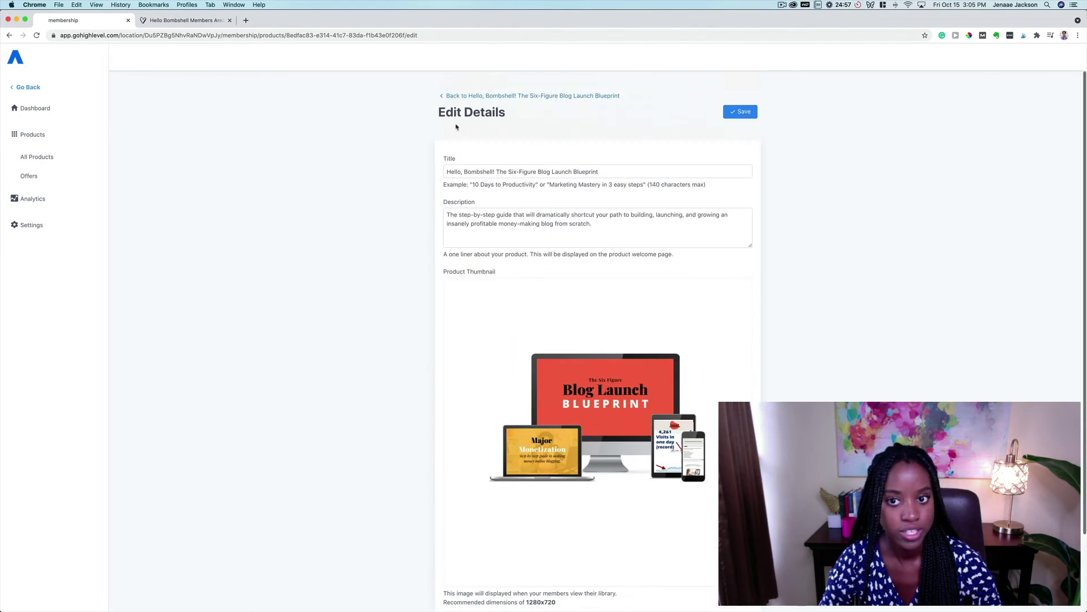
{"action": "left_click", "coordinate": [459, 97]}
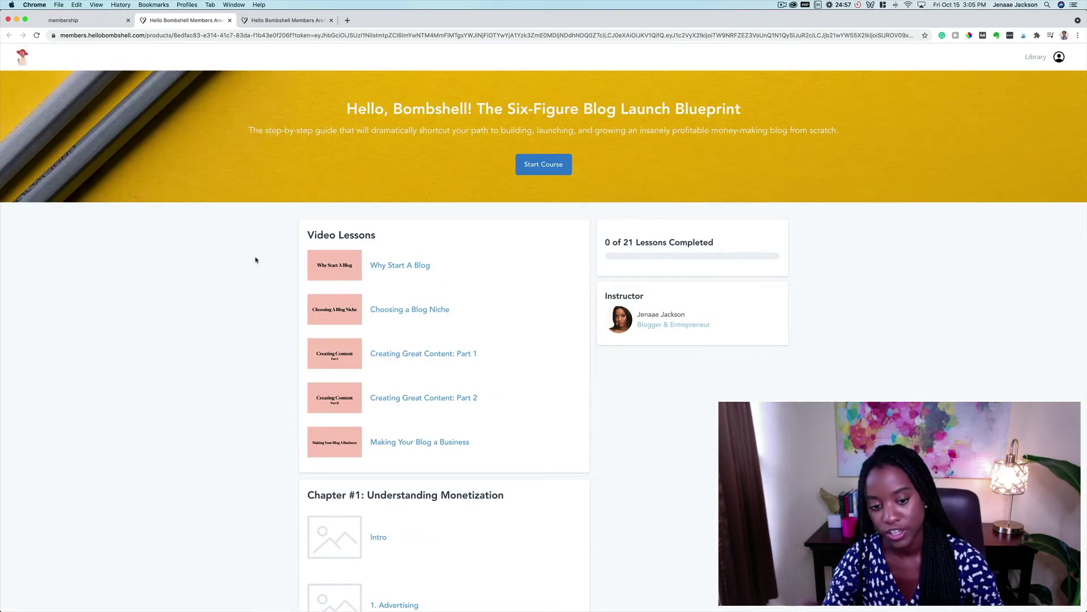
- Scroll through the Six-Figure Blog Launch Blueprint structure and close the member course tab
{"action": "scroll", "coordinate": [256, 260], "scroll_direction": "down", "scroll_amount": 5}
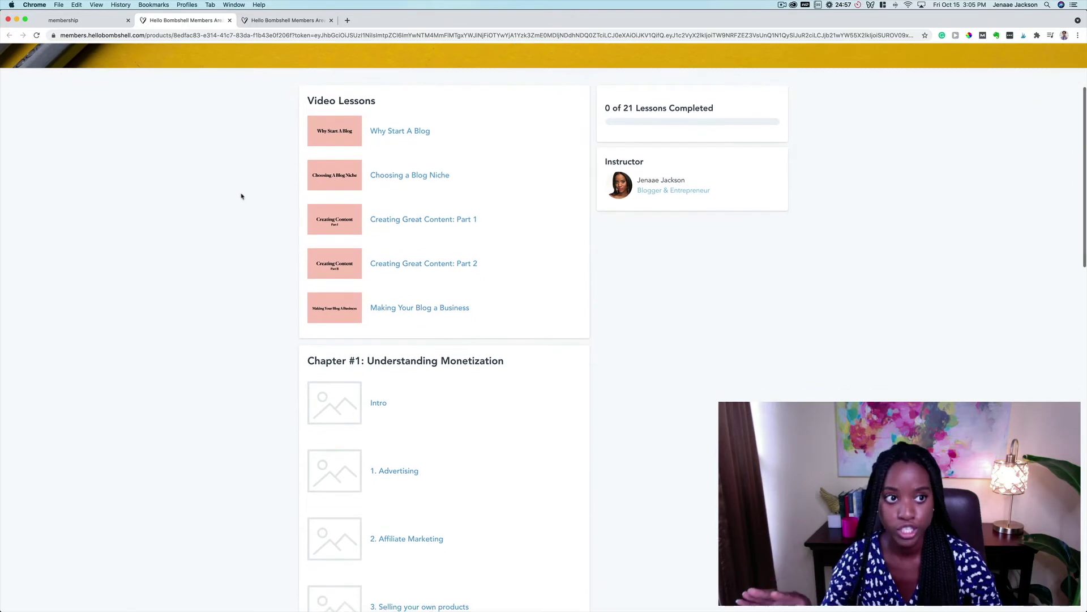
{"action": "scroll", "coordinate": [266, 275], "scroll_direction": "down", "scroll_amount": 3}
{"action": "scroll", "coordinate": [267, 275], "scroll_direction": "down", "scroll_amount": 7}
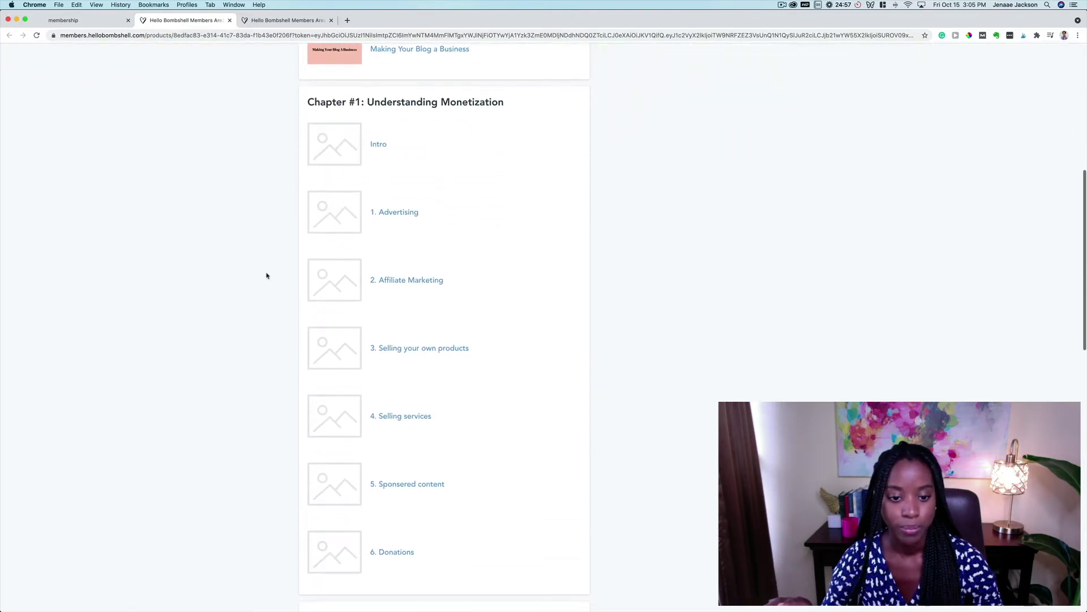
{"action": "scroll", "coordinate": [267, 275], "scroll_direction": "up", "scroll_amount": 15}
{"action": "left_click", "coordinate": [230, 20]}
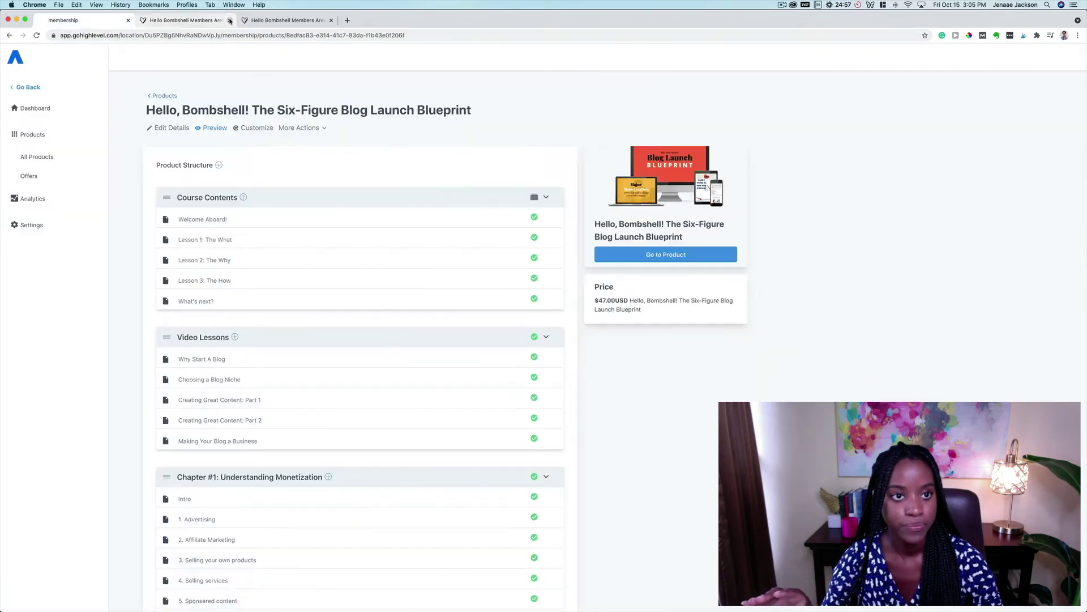
{"action": "left_click", "coordinate": [264, 130]}
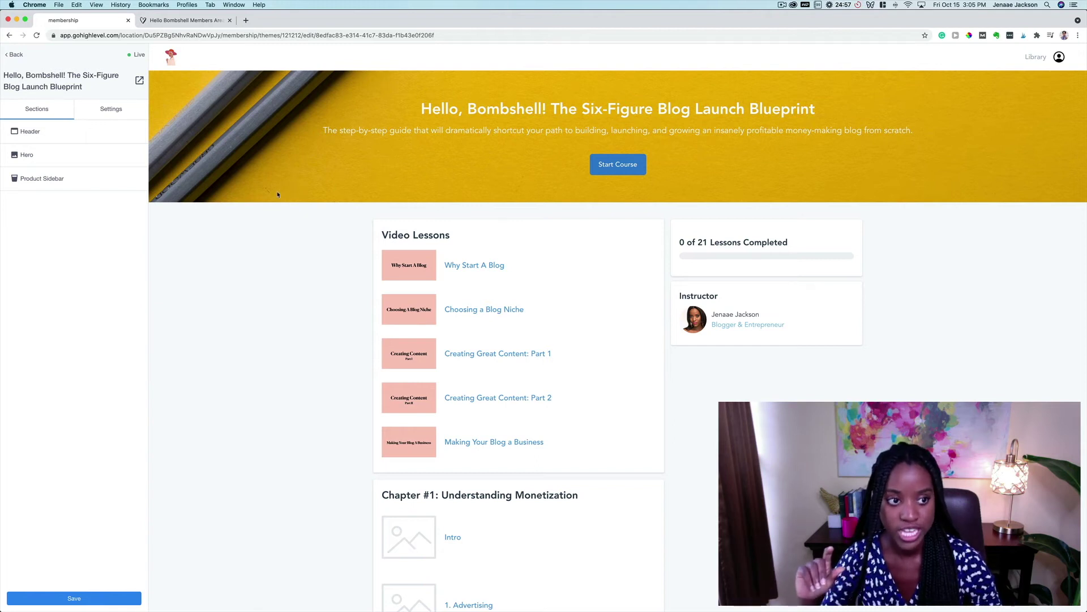
{"action": "left_click", "coordinate": [77, 179]}
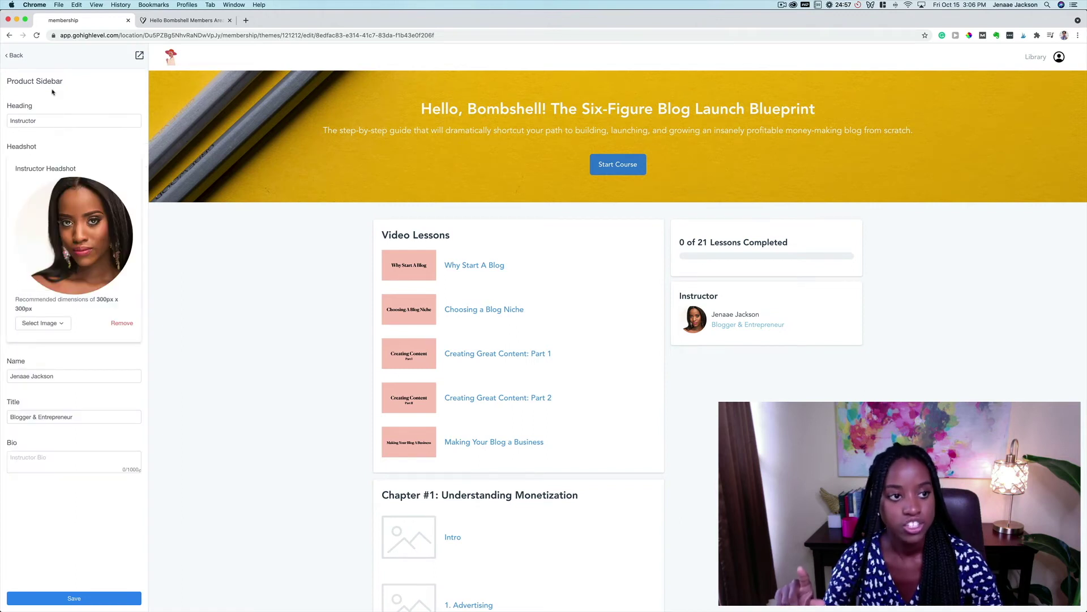
{"action": "left_click", "coordinate": [14, 55]}
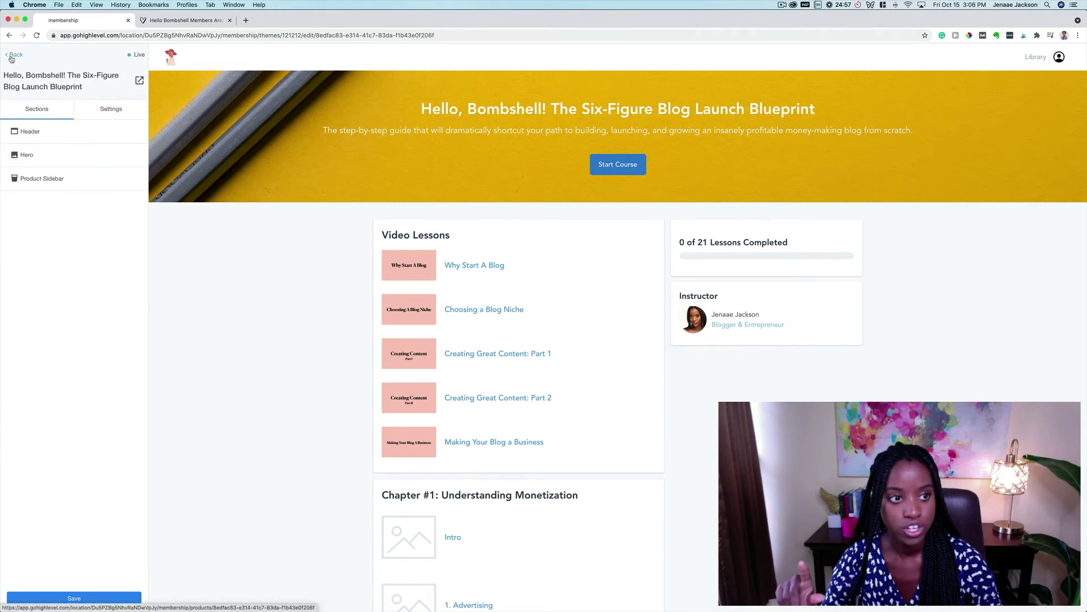
{"action": "left_click", "coordinate": [67, 162]}
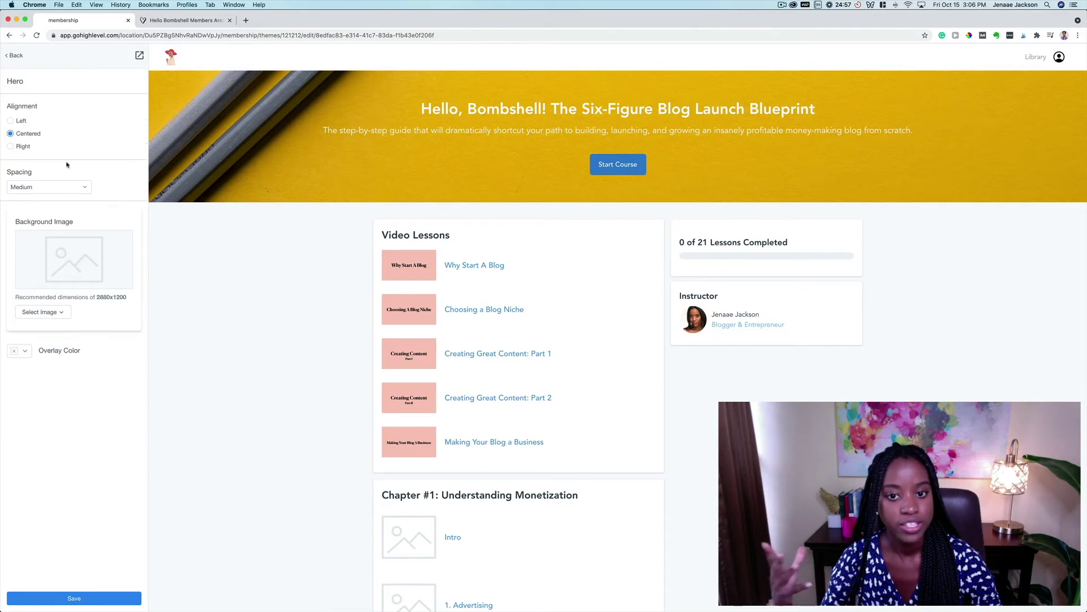
{"action": "left_click", "coordinate": [20, 59]}
{"action": "left_click", "coordinate": [20, 59]}
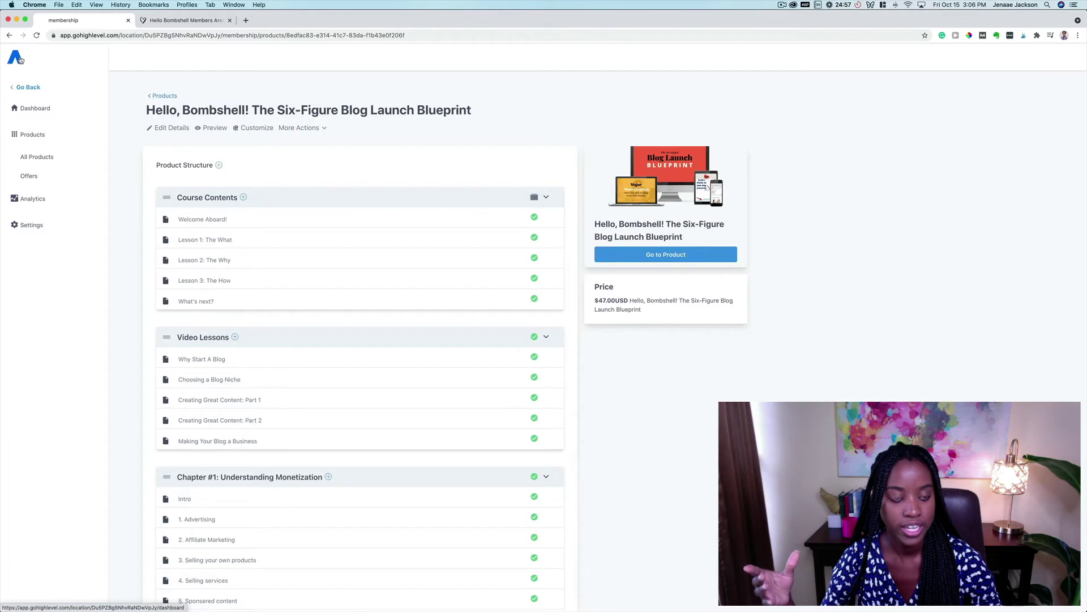
{"action": "left_click", "coordinate": [297, 129]}
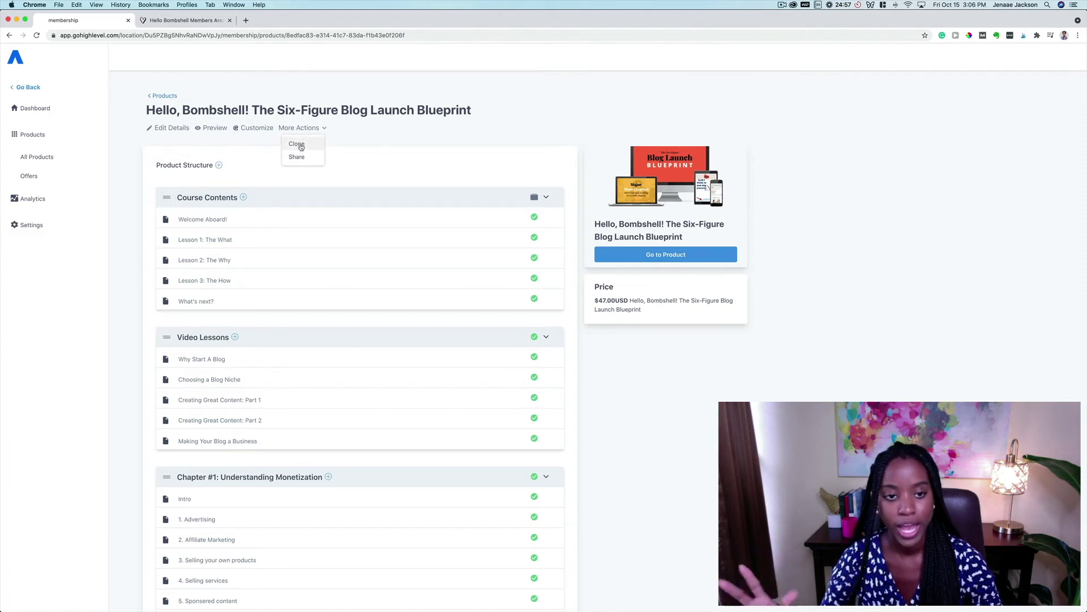
{"action": "left_click", "coordinate": [393, 151]}
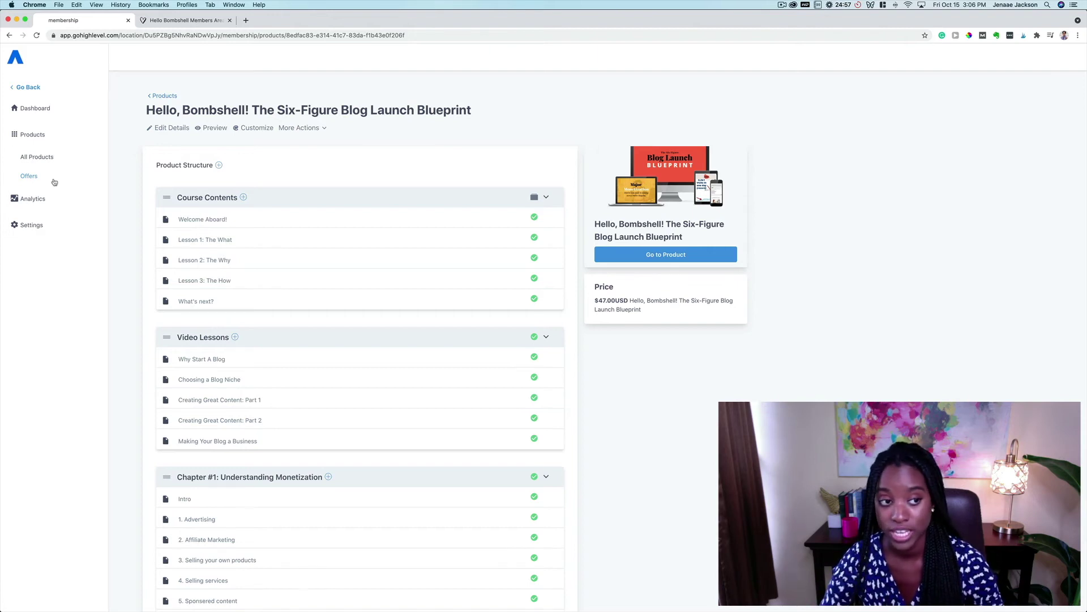
{"action": "left_click", "coordinate": [54, 182]}
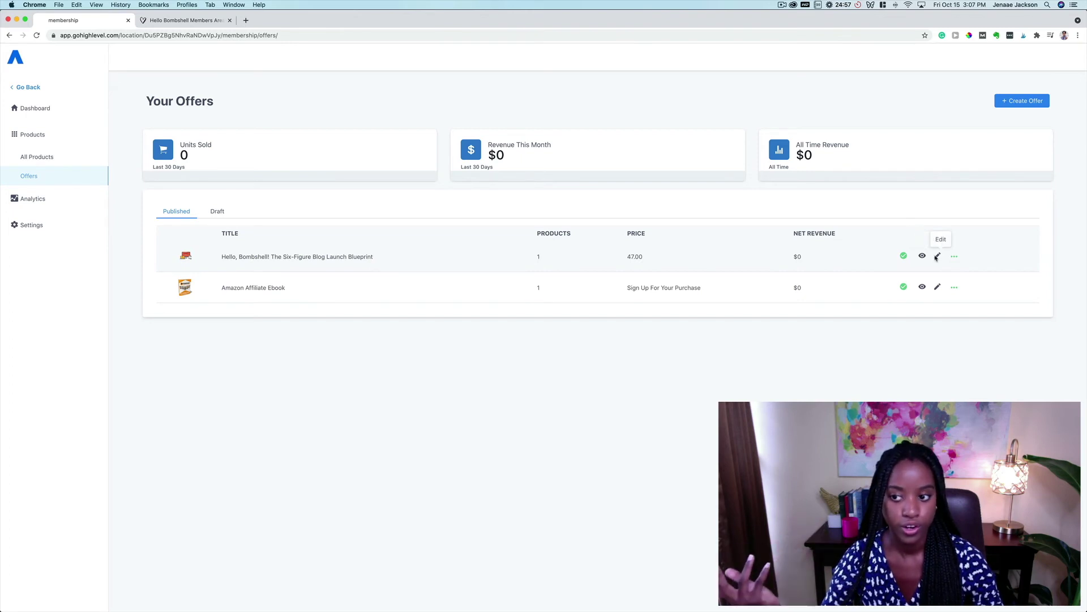
- Open the $47.00 Six-Figure Blog Launch Blueprint offer for editing, then go to membership Analytics
{"action": "left_click", "coordinate": [937, 257]}
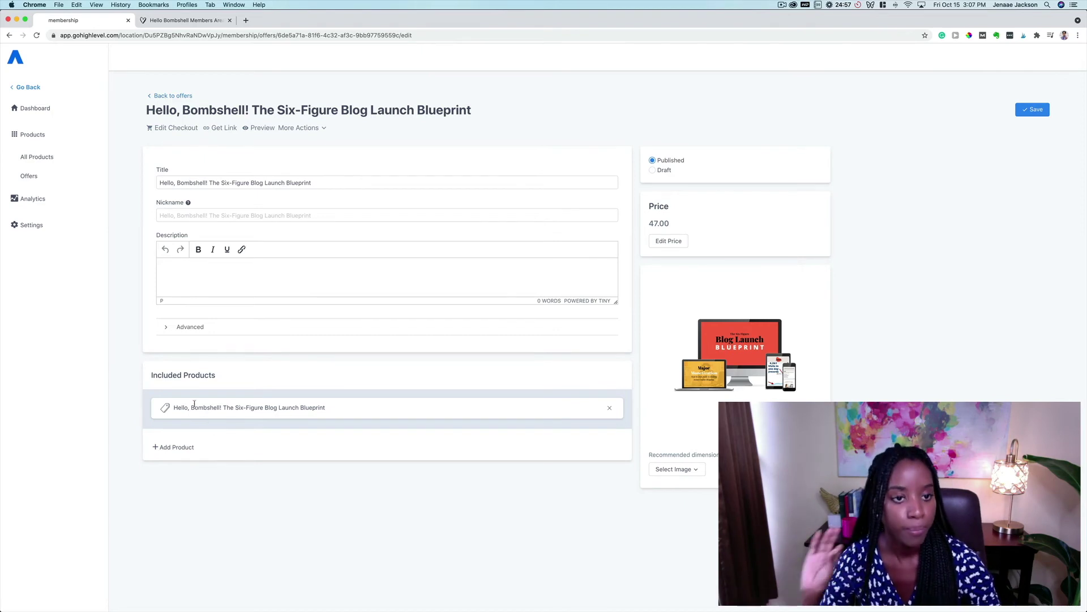
{"action": "left_click", "coordinate": [40, 205]}
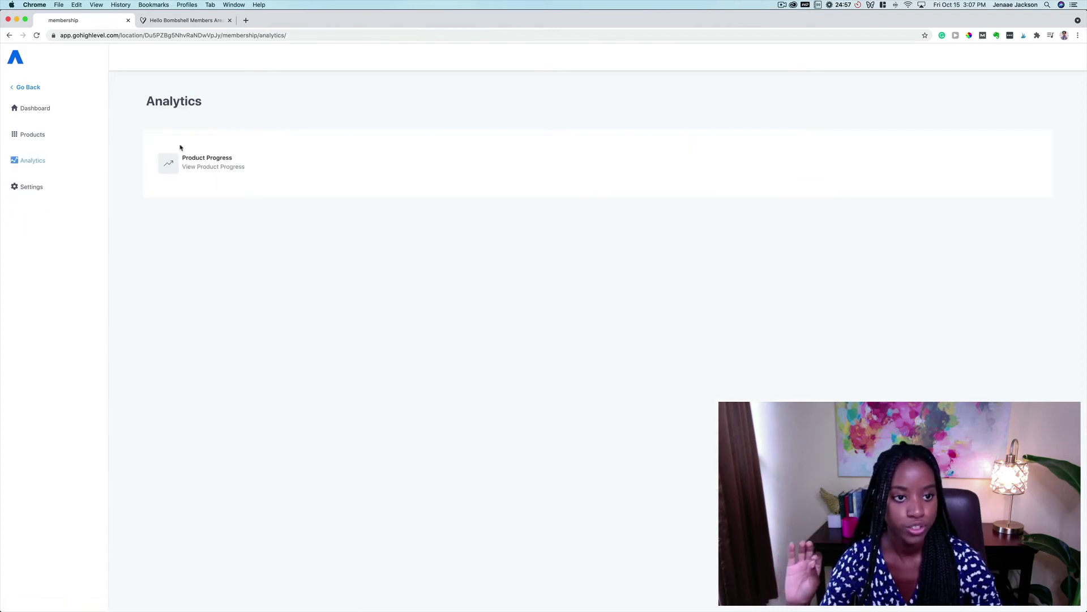
- View the Amazon Affiliate Ebook's Product Progress, showing one member not started, then open Settings
{"action": "left_click", "coordinate": [202, 167]}
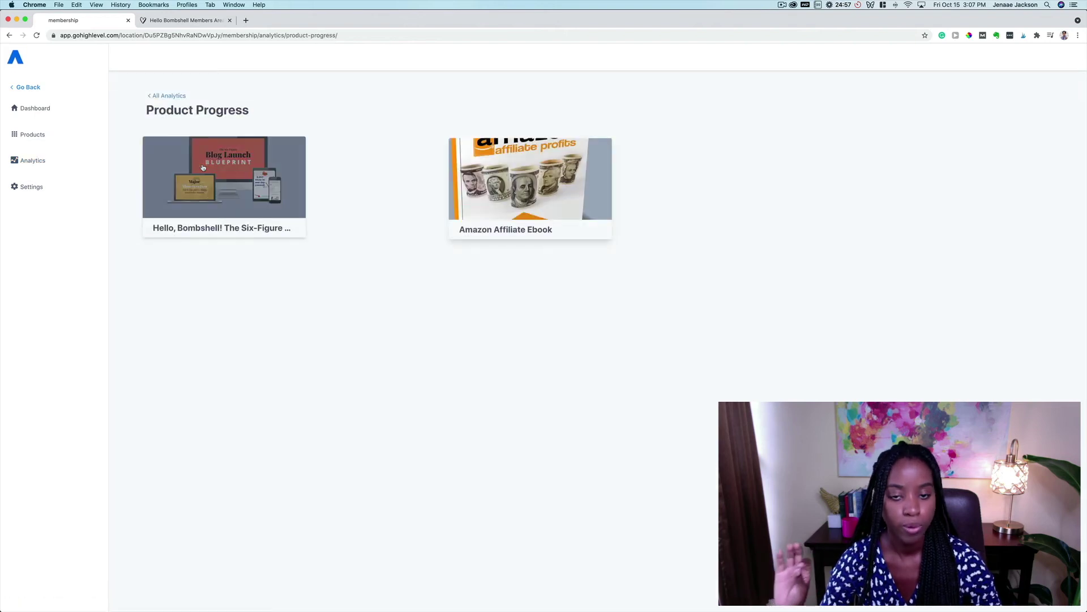
{"action": "left_click", "coordinate": [512, 171]}
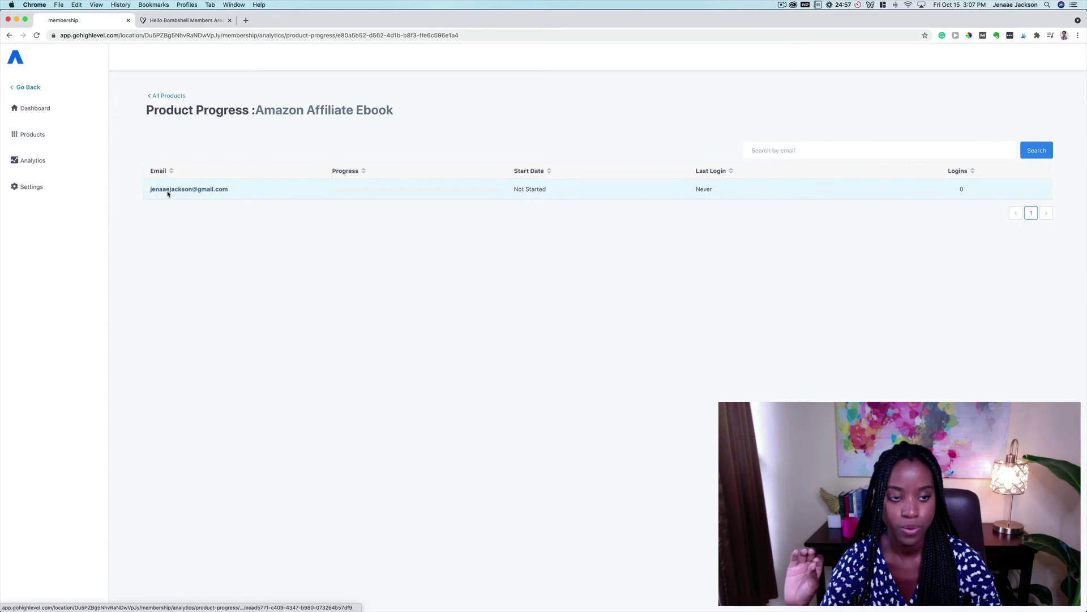
{"action": "mouse_move", "coordinate": [374, 187]}
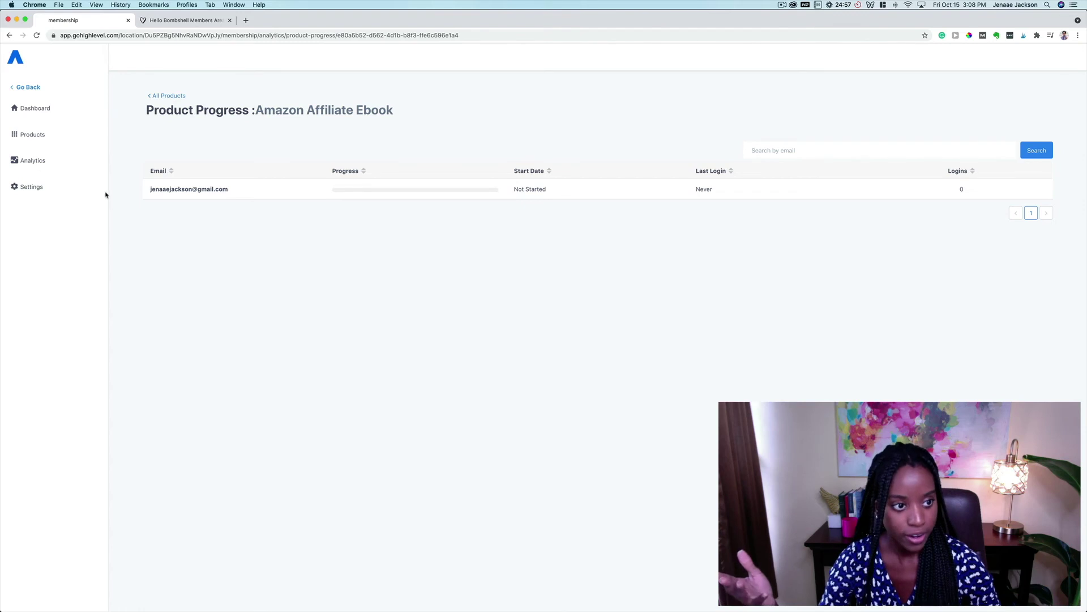
{"action": "left_click", "coordinate": [65, 192]}
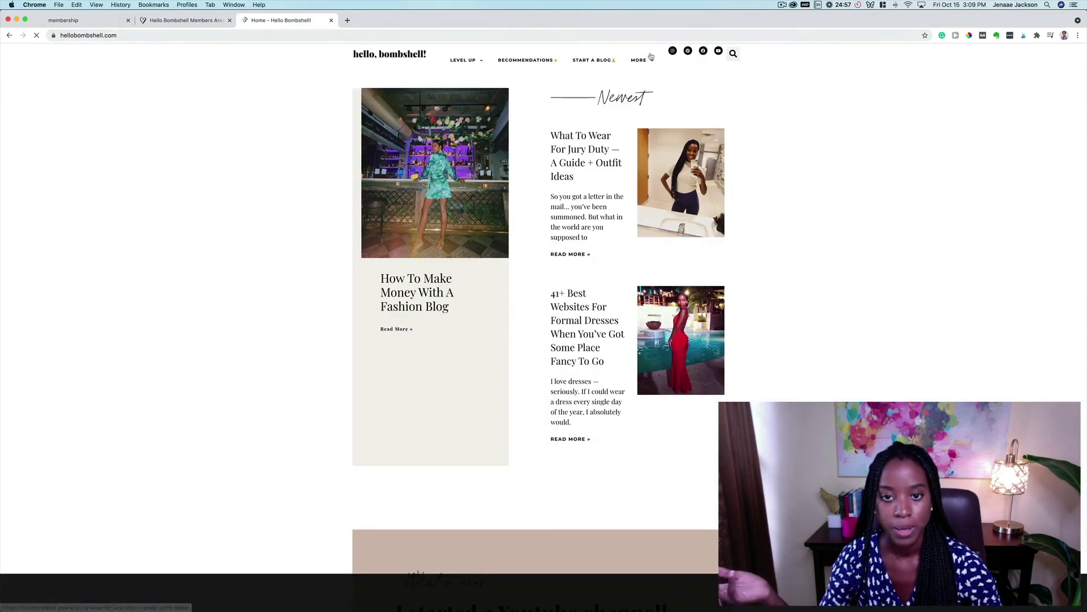
- Open the blog's Members Only sign-in page from the MORE menu, then close that tab
{"action": "mouse_move", "coordinate": [640, 60]}
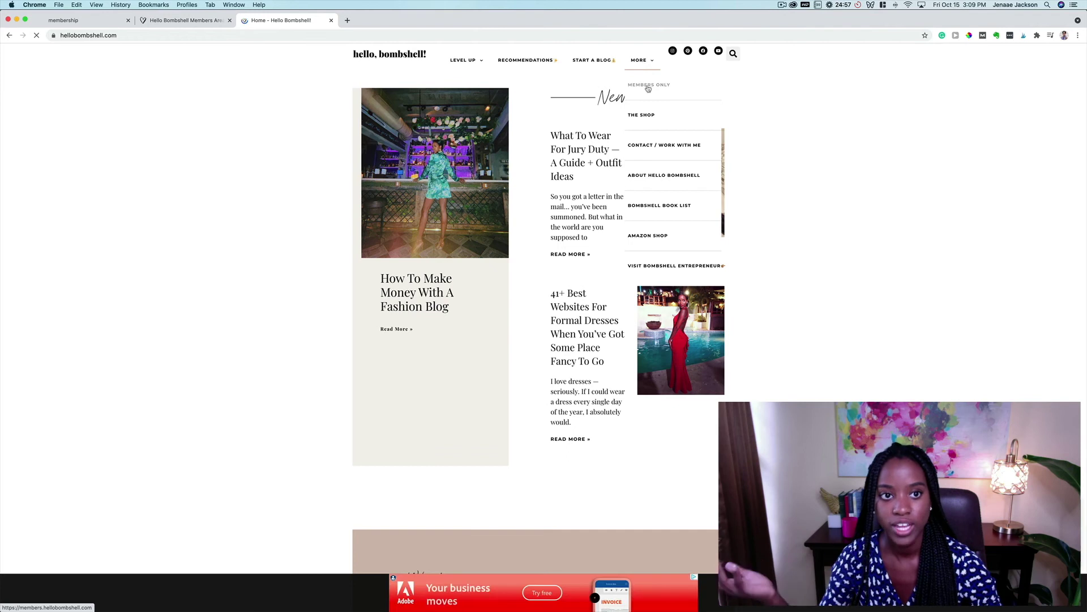
{"action": "left_click", "coordinate": [649, 82]}
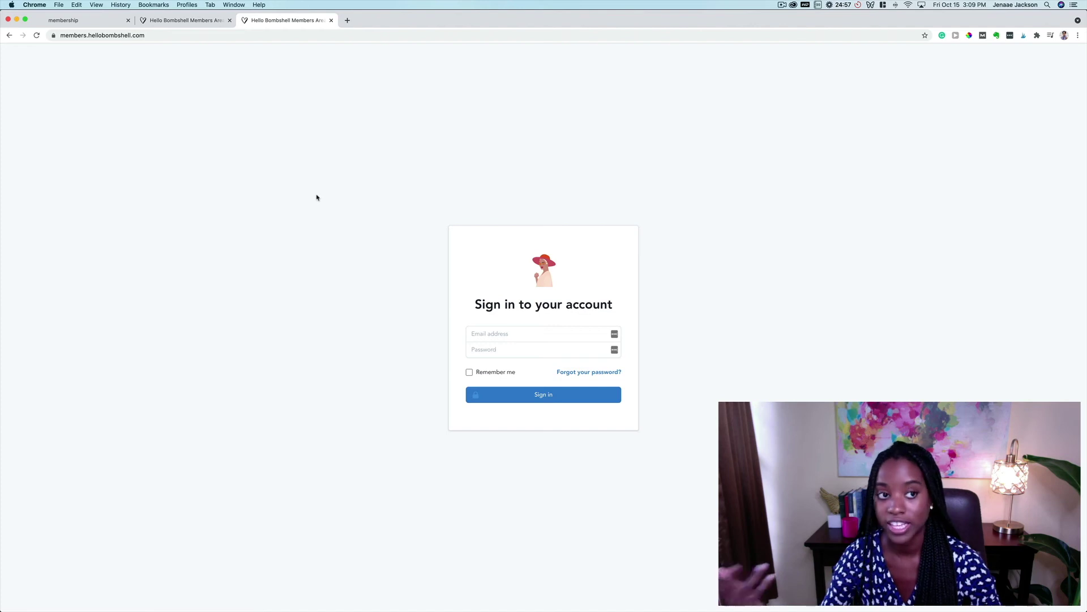
{"action": "left_click", "coordinate": [329, 20]}
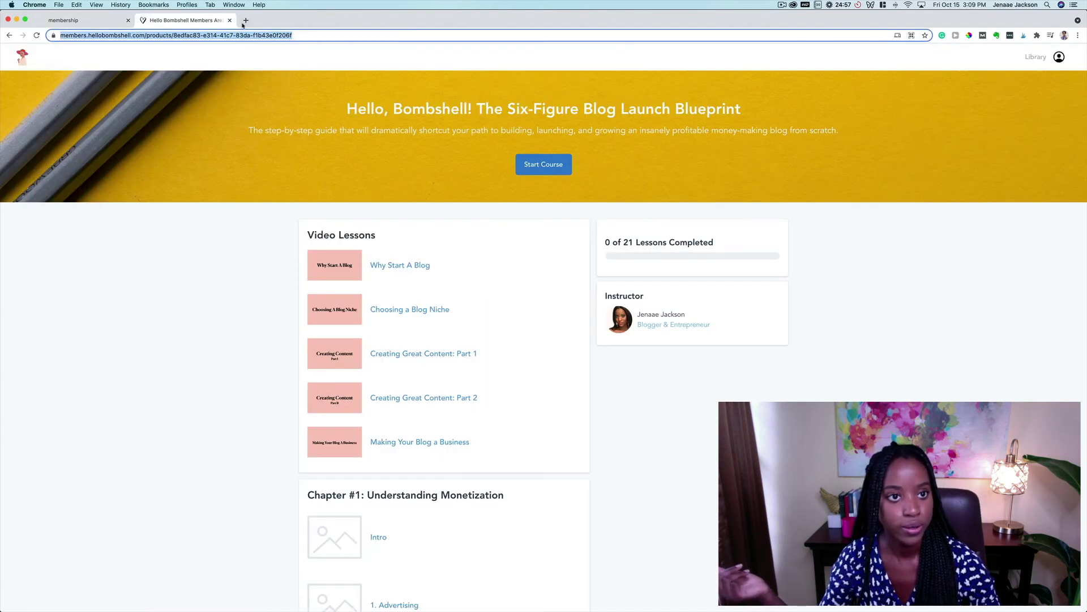
- Check Email Settings with welcome and drip emails left on, then return to Site settings
{"action": "left_click", "coordinate": [104, 22]}
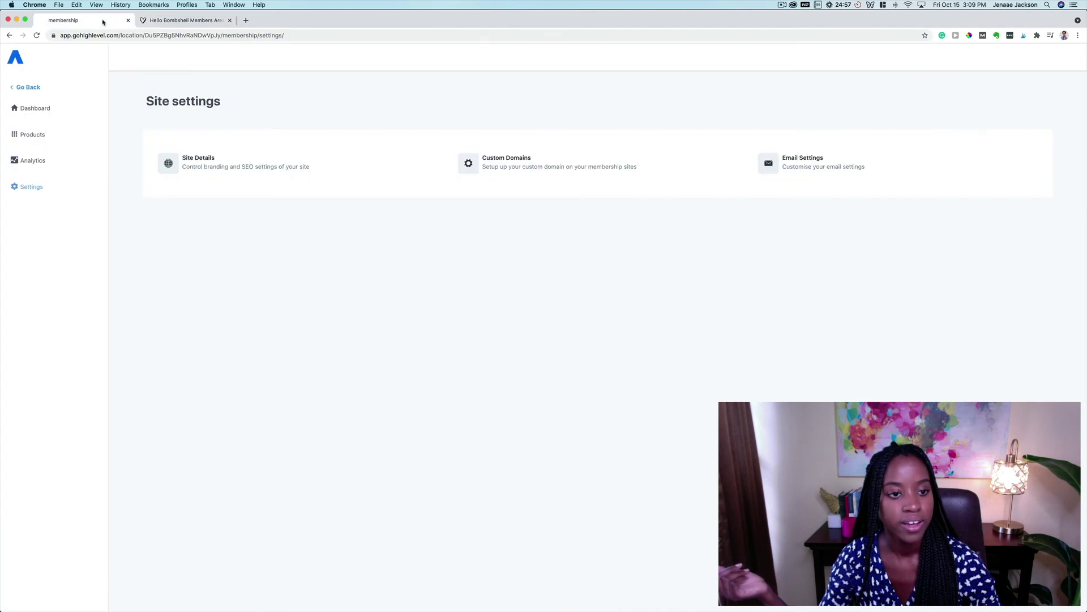
{"action": "left_click", "coordinate": [768, 161]}
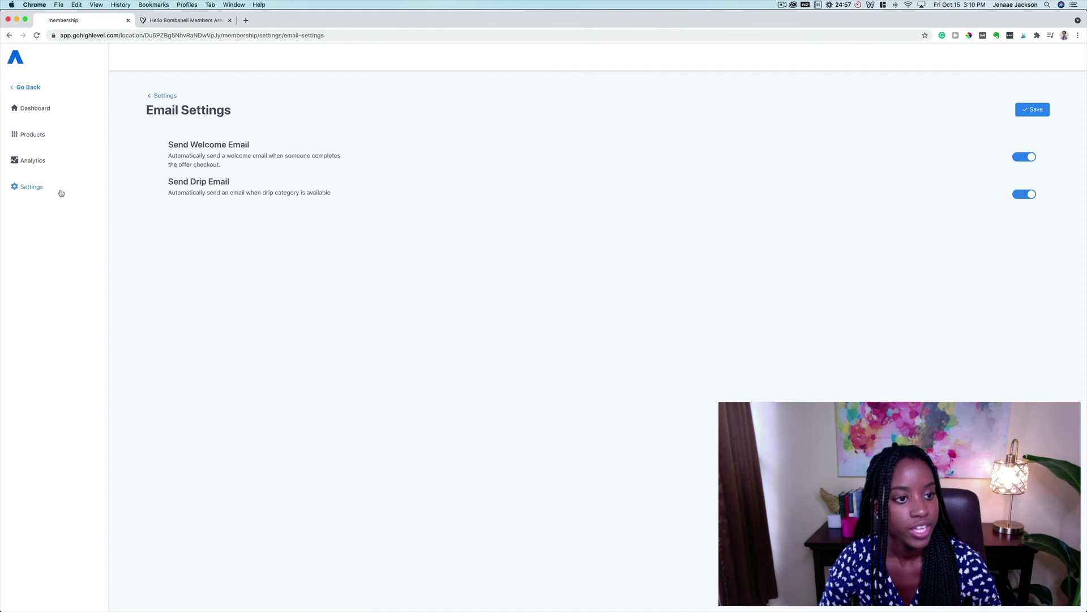
{"action": "left_click", "coordinate": [159, 95]}
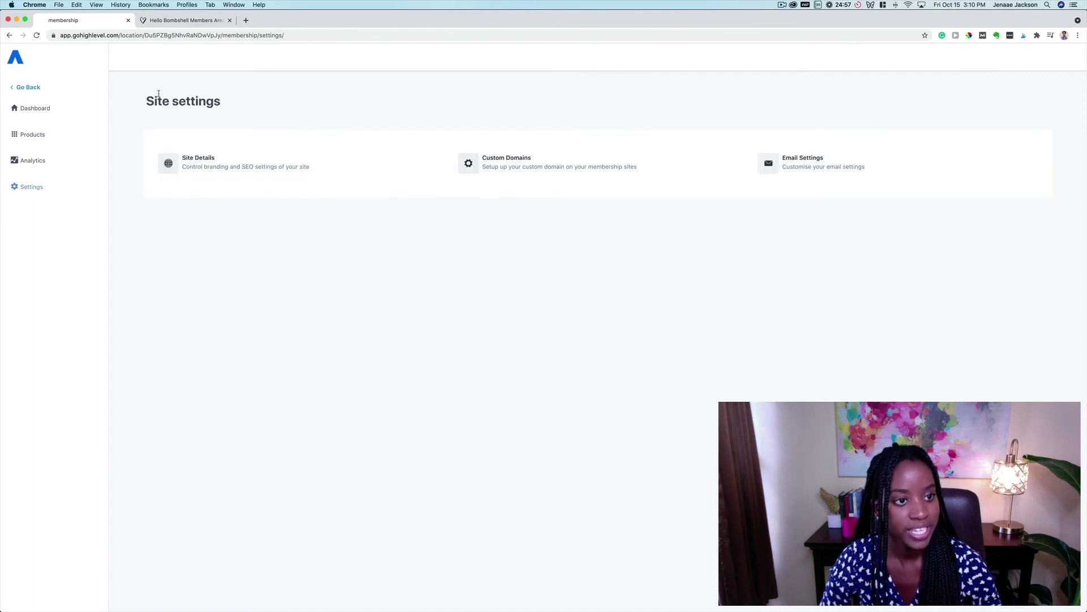
- Review the membership Dashboard's 30-day opt-ins, members and sales, then go back to the main account
{"action": "left_click", "coordinate": [50, 111]}
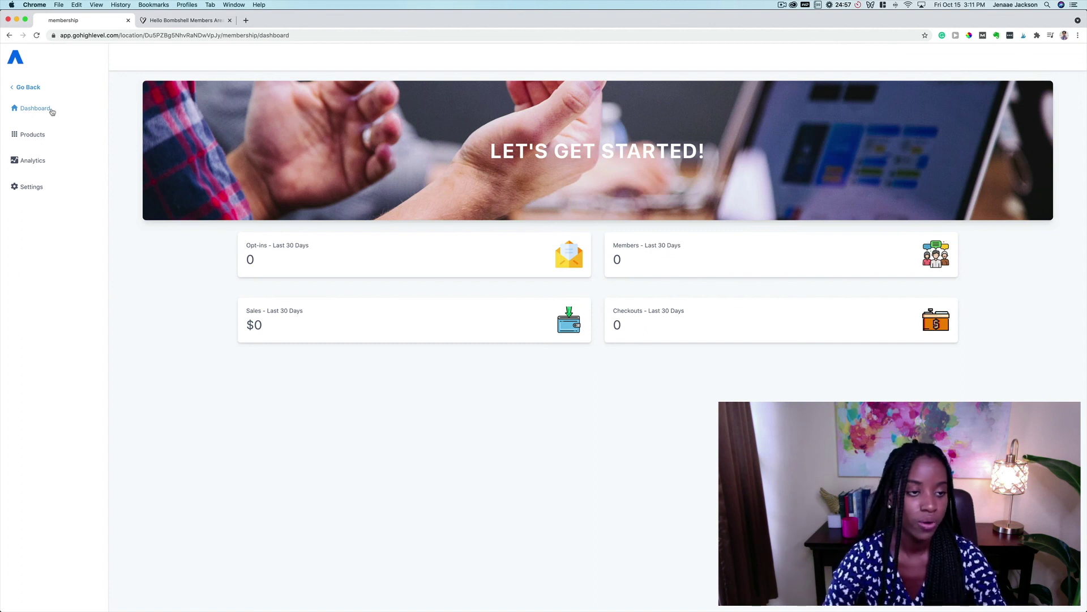
{"action": "left_click", "coordinate": [35, 88]}
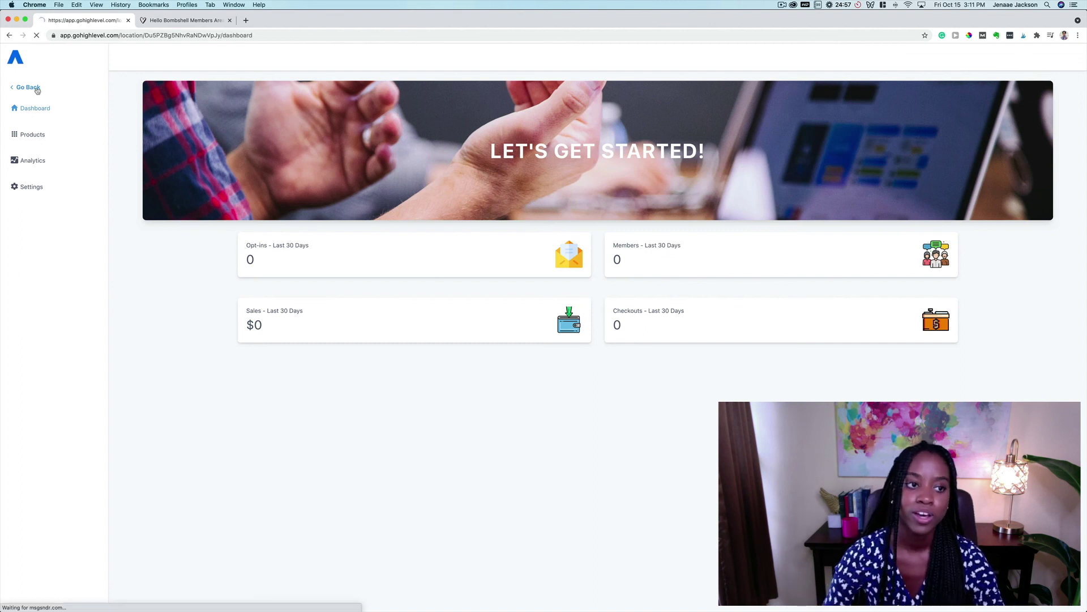